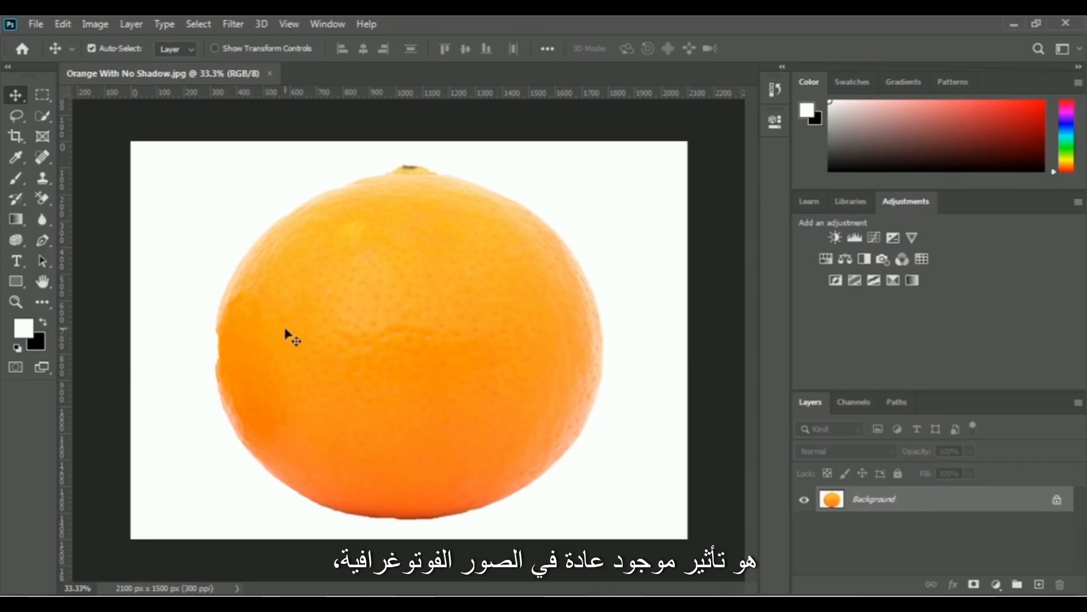
- Select the whole orange with the Quick Selection tool and copy it
{"action": "left_click", "coordinate": [43, 115]}
{"action": "mouse_move", "coordinate": [406, 216]}
{"action": "left_mouse_down"}
{"action": "mouse_move", "coordinate": [449, 353]}
{"action": "mouse_move", "coordinate": [388, 364]}
{"action": "left_mouse_up"}
{"action": "left_click", "coordinate": [62, 23]}
{"action": "left_click", "coordinate": [121, 129]}
- Create a new document at the Default Photoshop Size with a white background and paste the copied orange into it
{"action": "left_click", "coordinate": [35, 24]}
{"action": "left_click", "coordinate": [54, 42]}
{"action": "left_click", "coordinate": [493, 256]}
{"action": "left_click", "coordinate": [397, 283]}
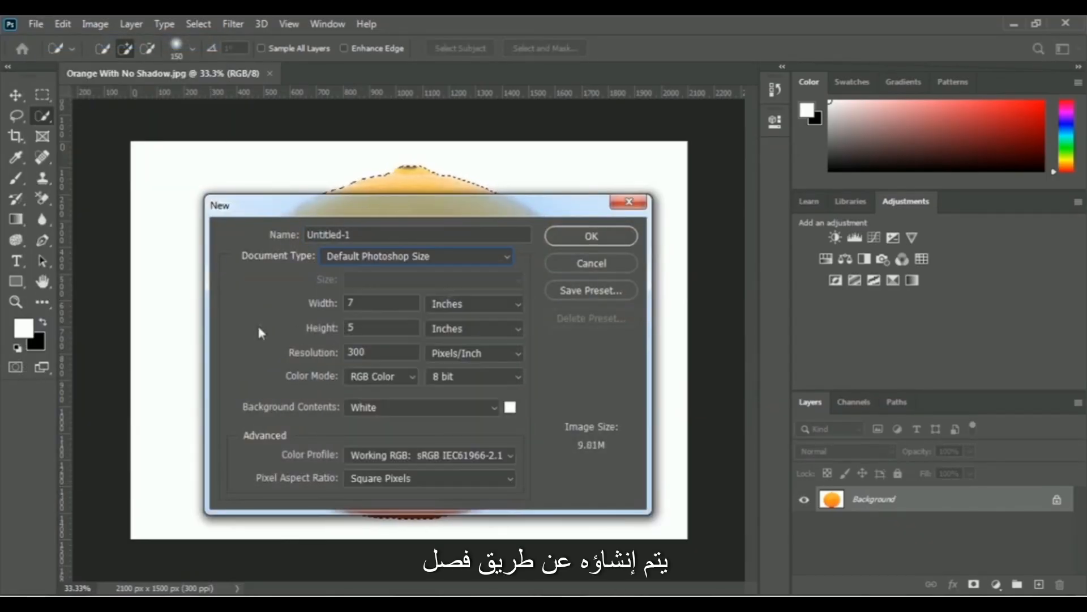
{"action": "left_click", "coordinate": [591, 236]}
{"action": "key", "text": "ctrl+v"}
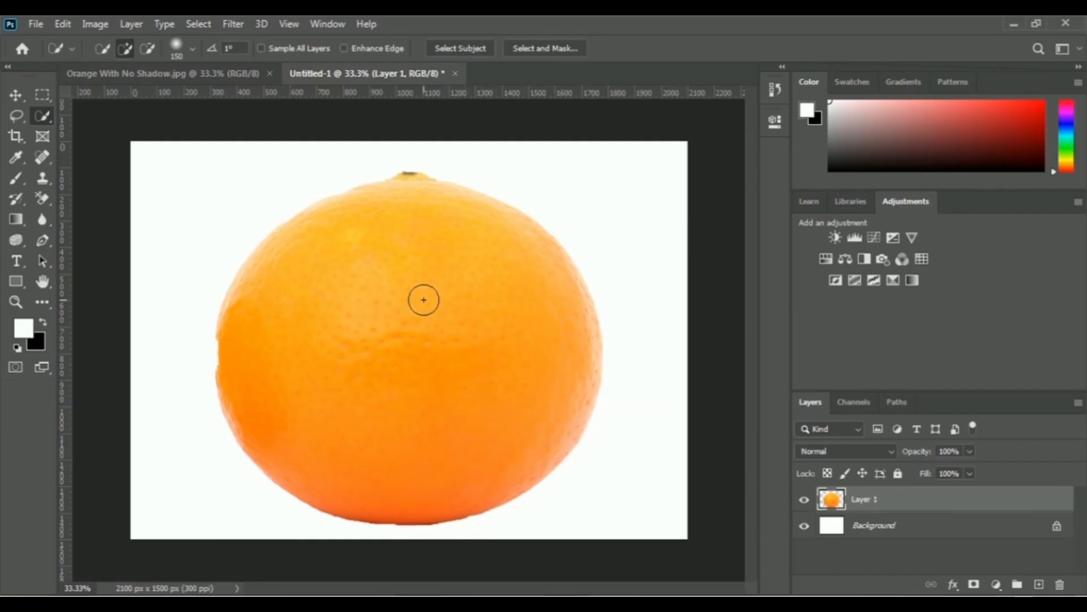
- Scale the pasted orange down slightly and centre it on the white canvas using Free Transform
{"action": "key", "text": "ctrl+t"}
{"action": "left_click_drag", "start_coordinate": [216, 152], "coordinate": [260, 202]}
{"action": "left_click_drag", "start_coordinate": [507, 412], "coordinate": [484, 387]}
{"action": "key", "text": "Return"}
{"action": "key", "text": "w"}
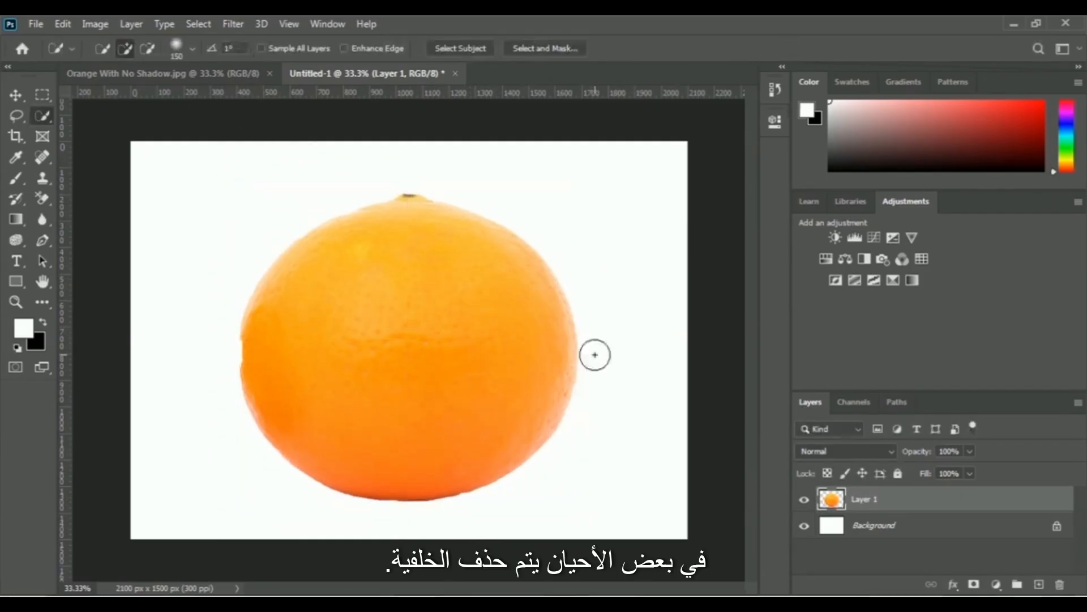
- Add a Drop Shadow to the orange layer with 50% opacity, 39 px distance, 22% spread and 79 px size
{"action": "left_click", "coordinate": [953, 585]}
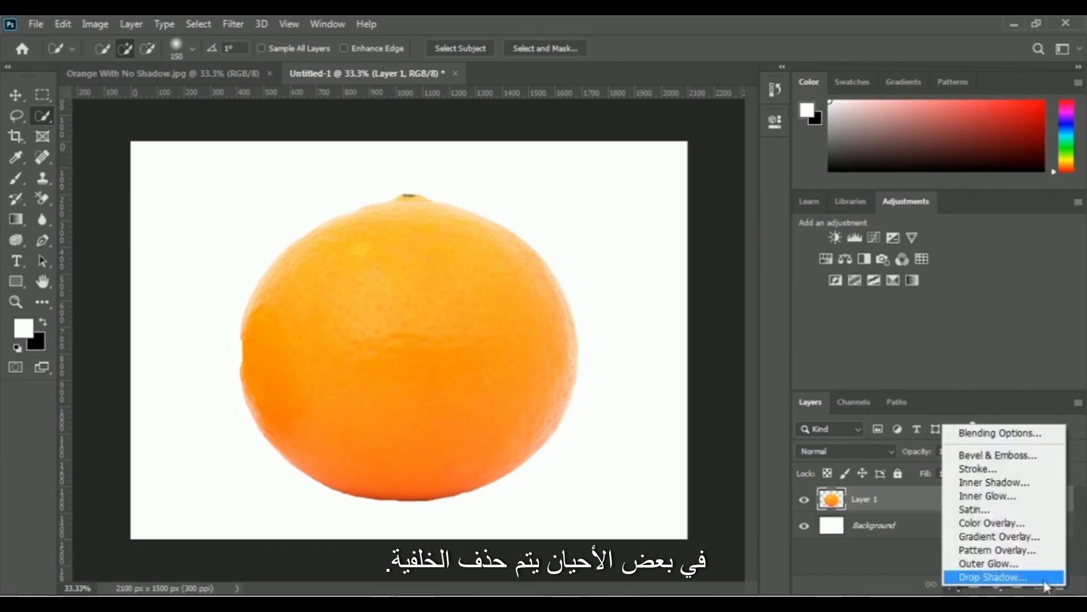
{"action": "left_click", "coordinate": [1034, 576]}
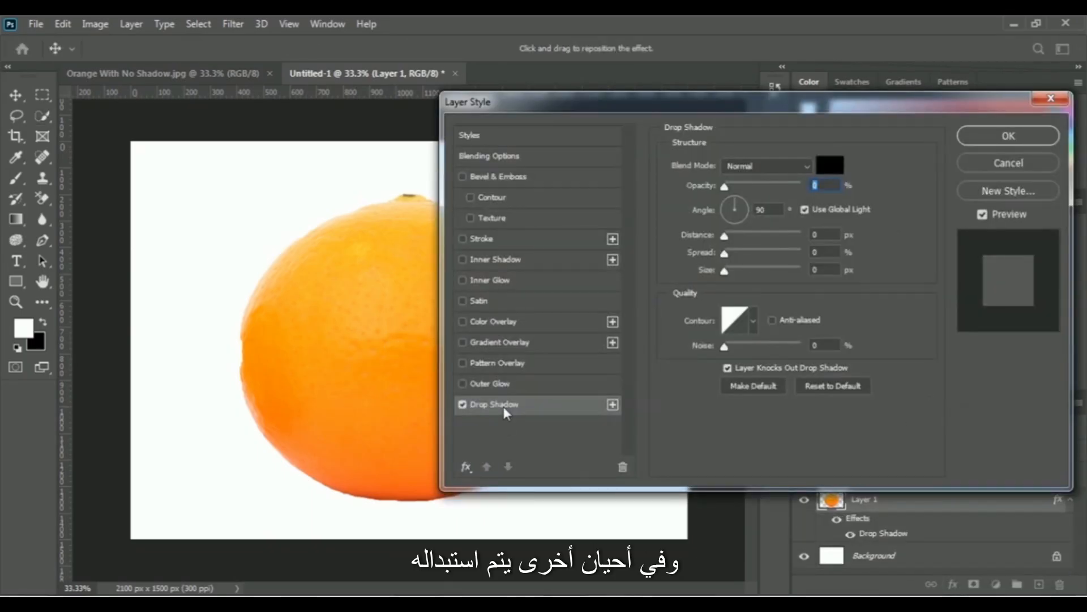
{"action": "left_click_drag", "start_coordinate": [651, 100], "coordinate": [758, 131]}
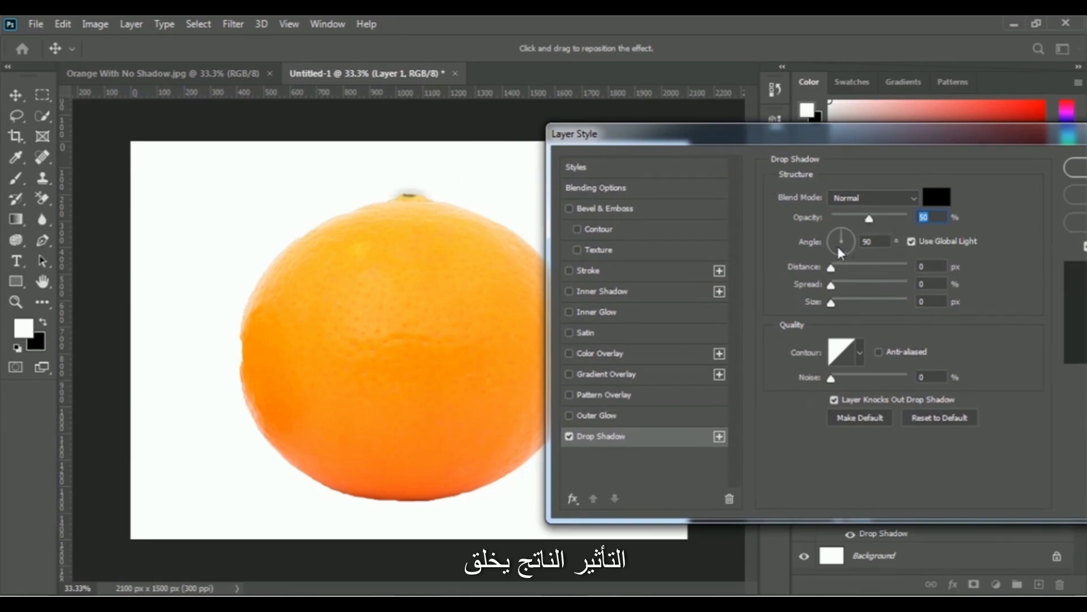
{"action": "left_click_drag", "start_coordinate": [831, 267], "coordinate": [863, 266]}
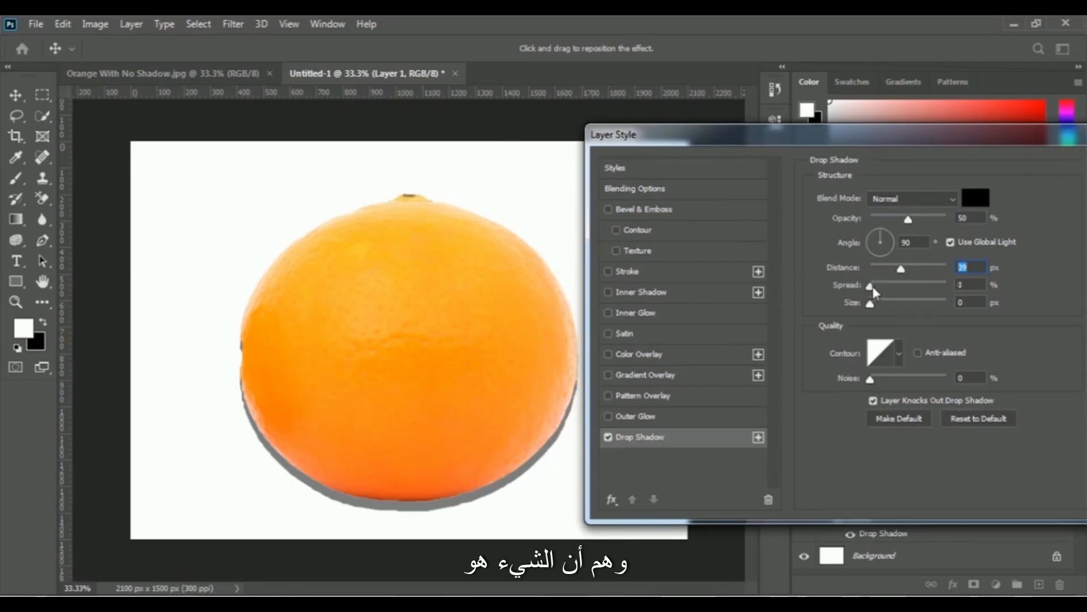
{"action": "left_click_drag", "start_coordinate": [873, 286], "coordinate": [898, 303]}
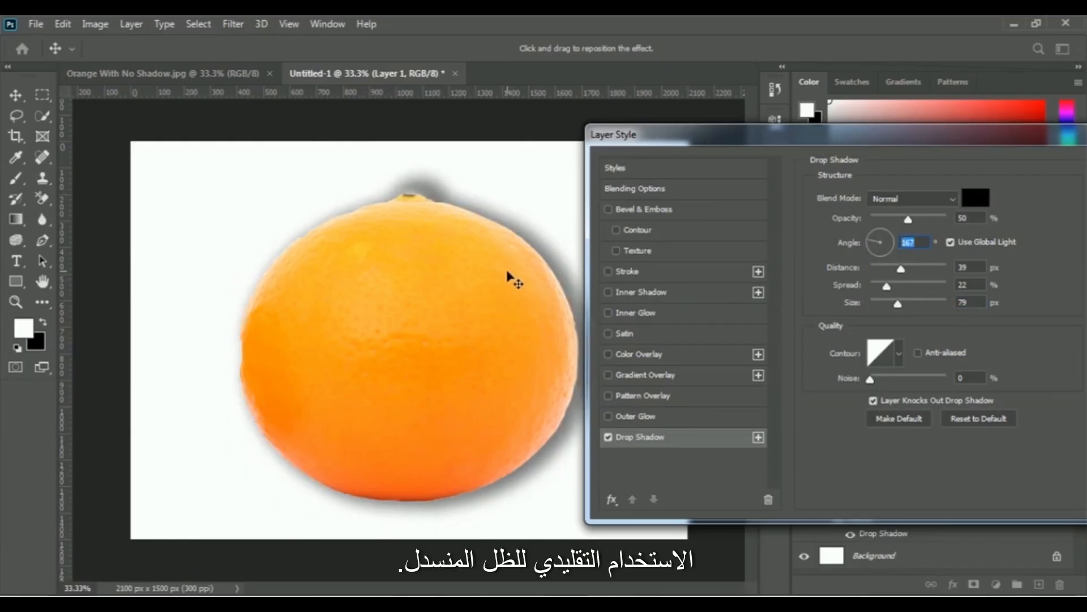
- Set the drop shadow's light to shine from above, adjust its opacity, increase its size and distance, and apply the style
{"action": "left_click", "coordinate": [892, 247]}
{"action": "left_click_drag", "start_coordinate": [890, 242], "coordinate": [910, 220]}
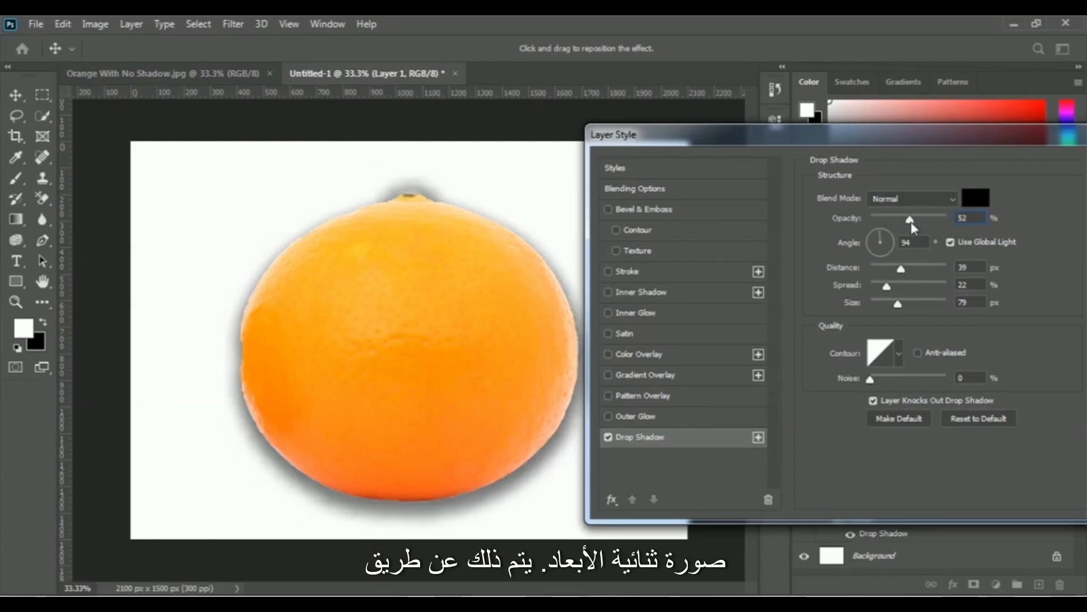
{"action": "left_click_drag", "start_coordinate": [897, 304], "coordinate": [935, 271]}
{"action": "mouse_move", "coordinate": [873, 239]}
{"action": "left_mouse_down"}
{"action": "mouse_move", "coordinate": [888, 241]}
{"action": "mouse_move", "coordinate": [880, 231]}
{"action": "left_mouse_up"}
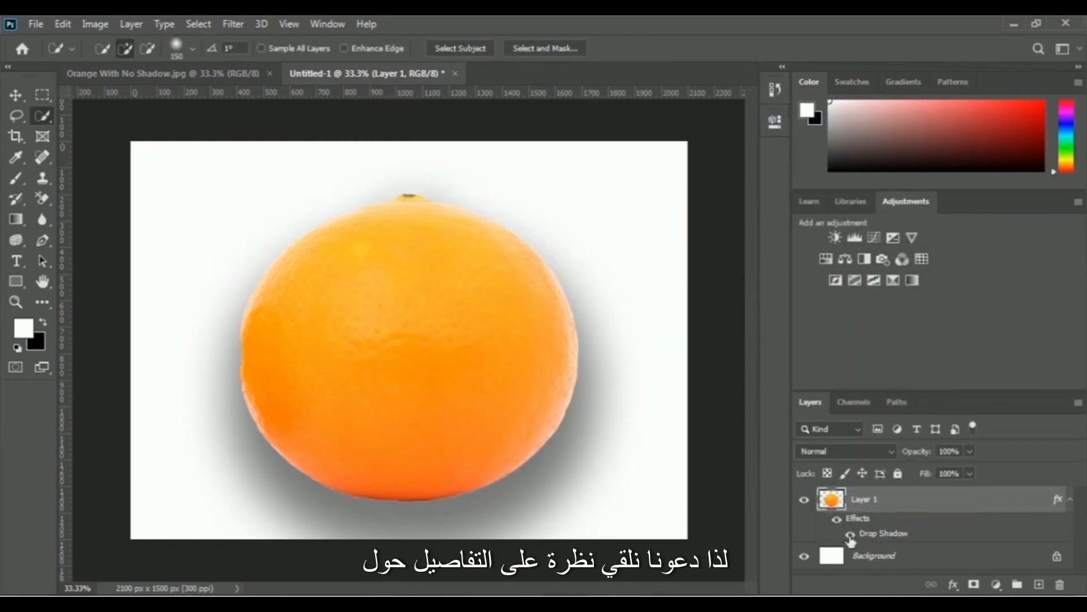
- Turn the Drop Shadow effect off and on again to compare the orange with and without its shadow
{"action": "left_click", "coordinate": [850, 534]}
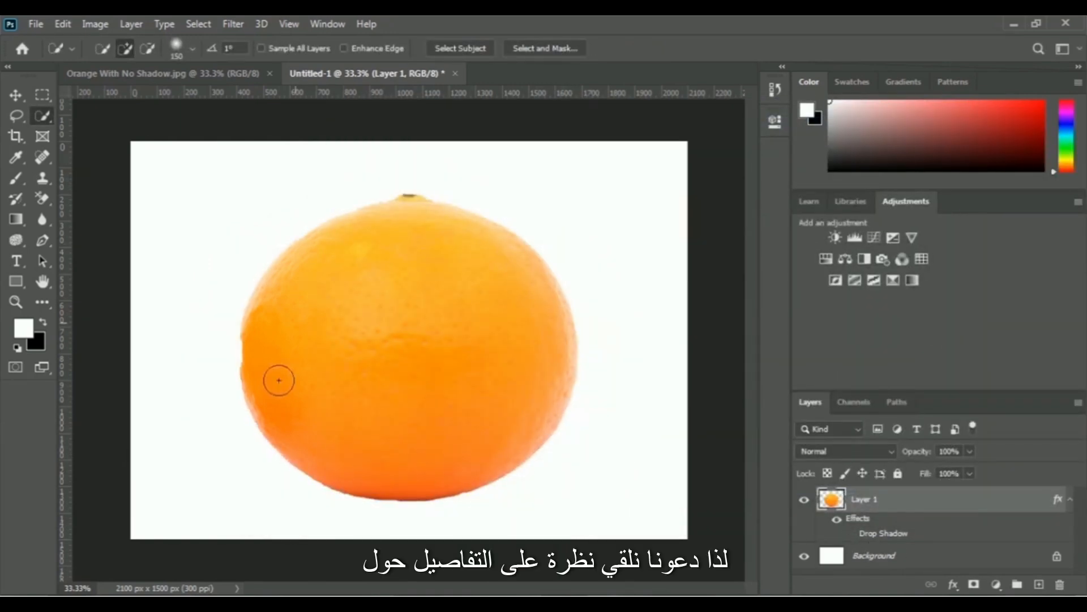
{"action": "left_click", "coordinate": [850, 534]}
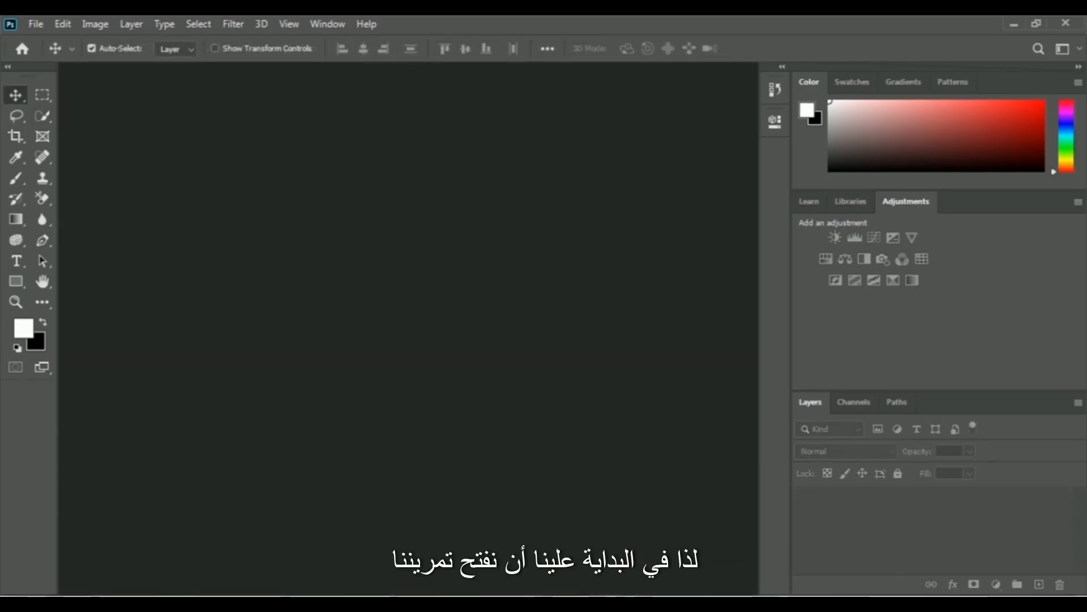
- Open the Orange With No Shadow image from the 07 Shadow exercise folder
{"action": "left_click", "coordinate": [39, 25]}
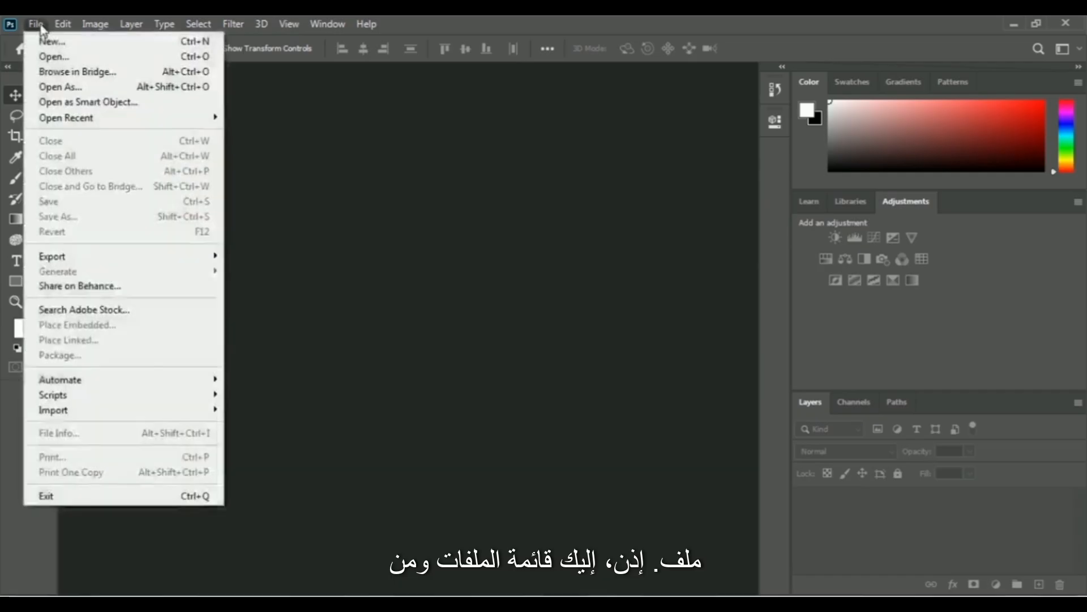
{"action": "left_click", "coordinate": [157, 57]}
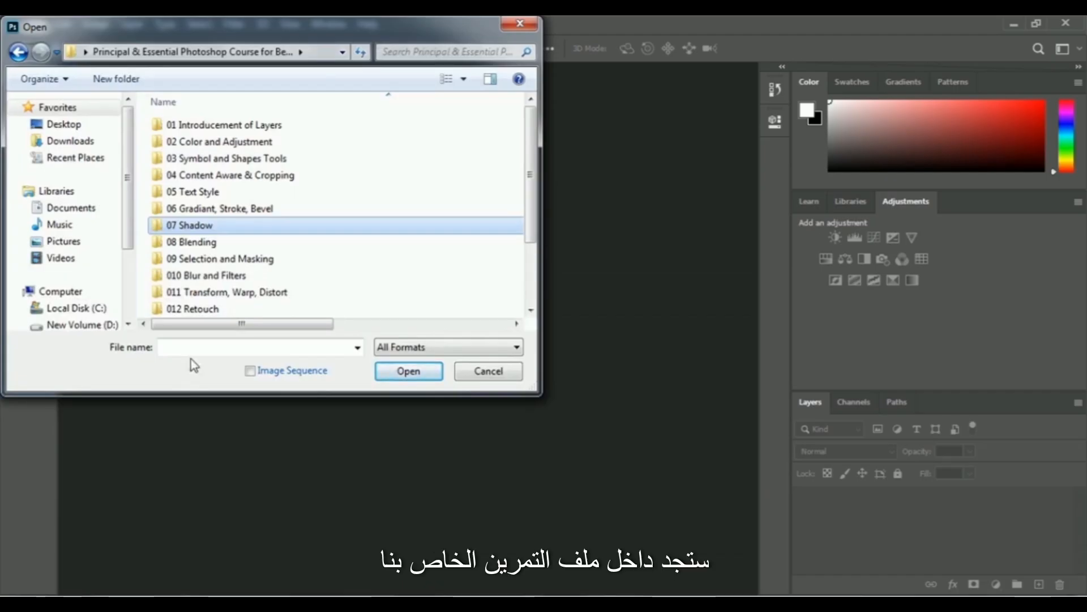
{"action": "double_click", "coordinate": [240, 225]}
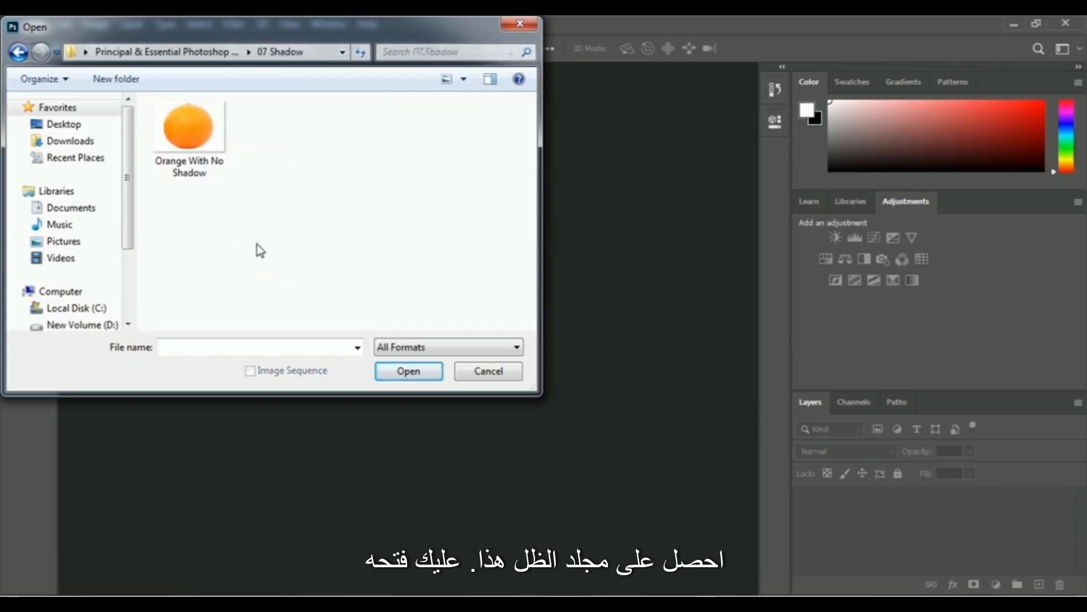
{"action": "left_click", "coordinate": [205, 174]}
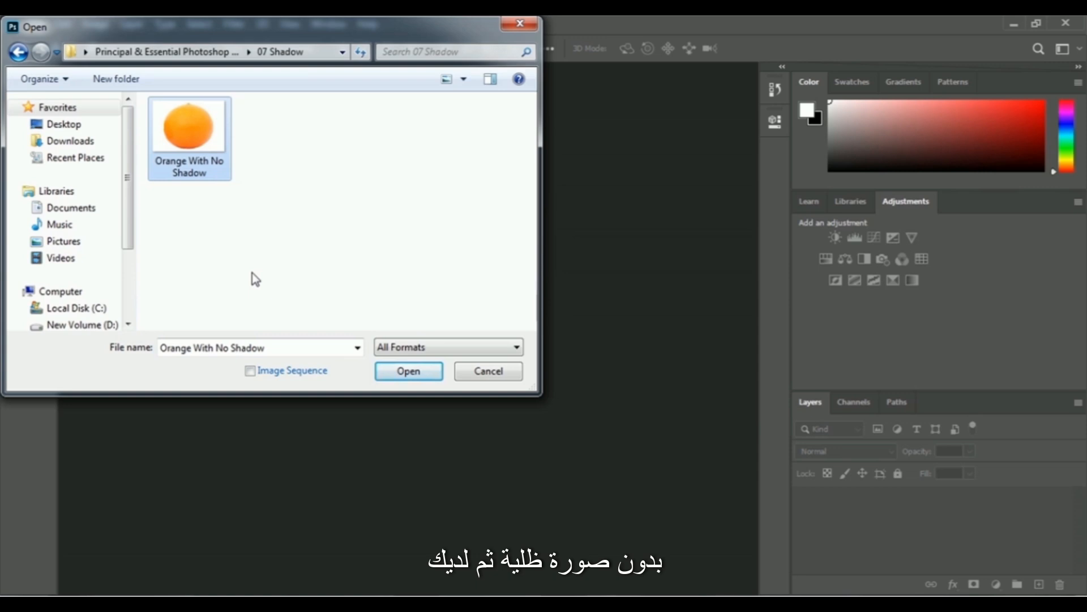
{"action": "left_click", "coordinate": [390, 375]}
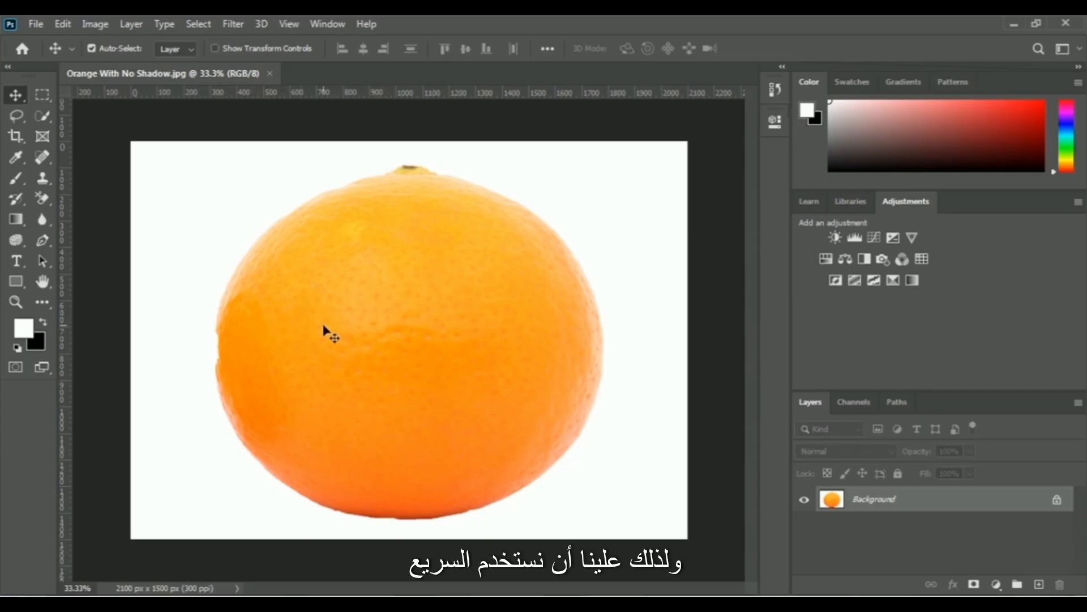
- Select the entire orange using the Quick Selection tool in add-to-selection mode, and copy the selection
{"action": "left_click", "coordinate": [44, 113]}
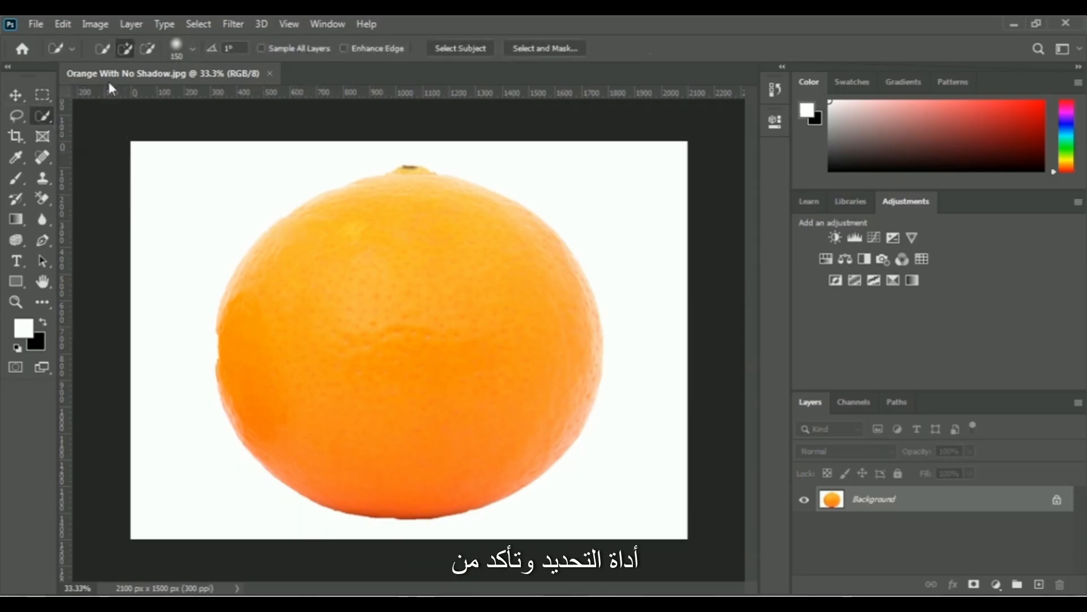
{"action": "left_click", "coordinate": [123, 54]}
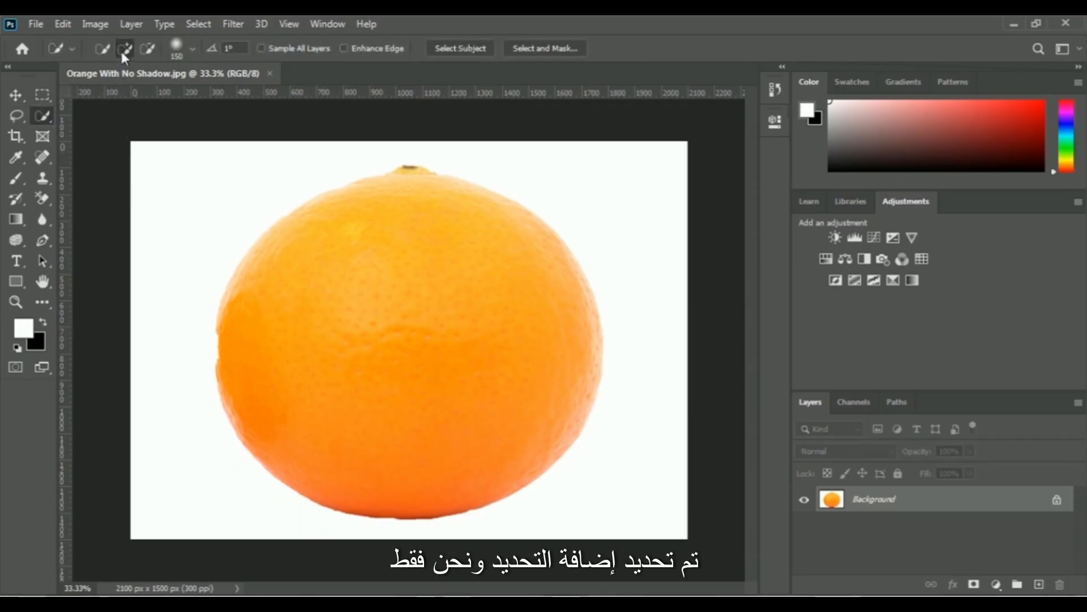
{"action": "mouse_move", "coordinate": [410, 181]}
{"action": "left_mouse_down"}
{"action": "mouse_move", "coordinate": [429, 337]}
{"action": "mouse_move", "coordinate": [477, 364]}
{"action": "mouse_move", "coordinate": [395, 365]}
{"action": "left_mouse_up"}
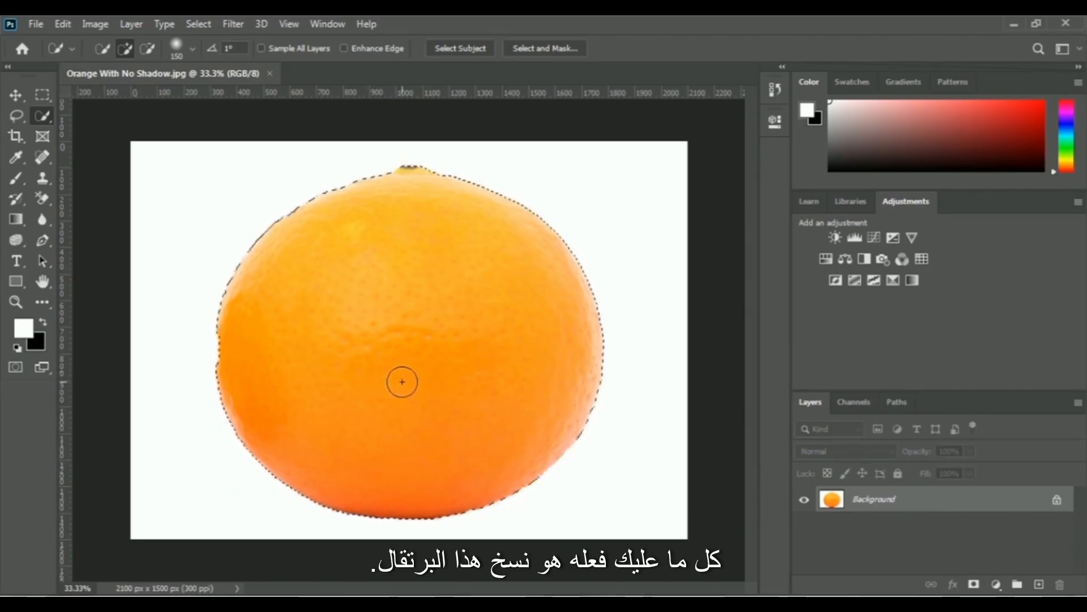
{"action": "left_click", "coordinate": [67, 26]}
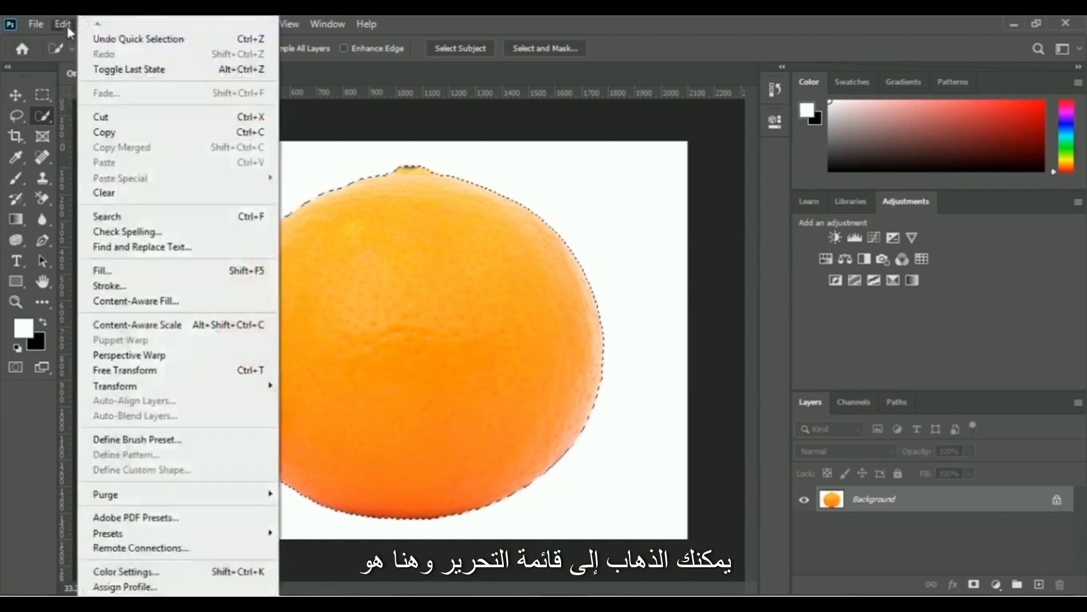
{"action": "left_click", "coordinate": [136, 134]}
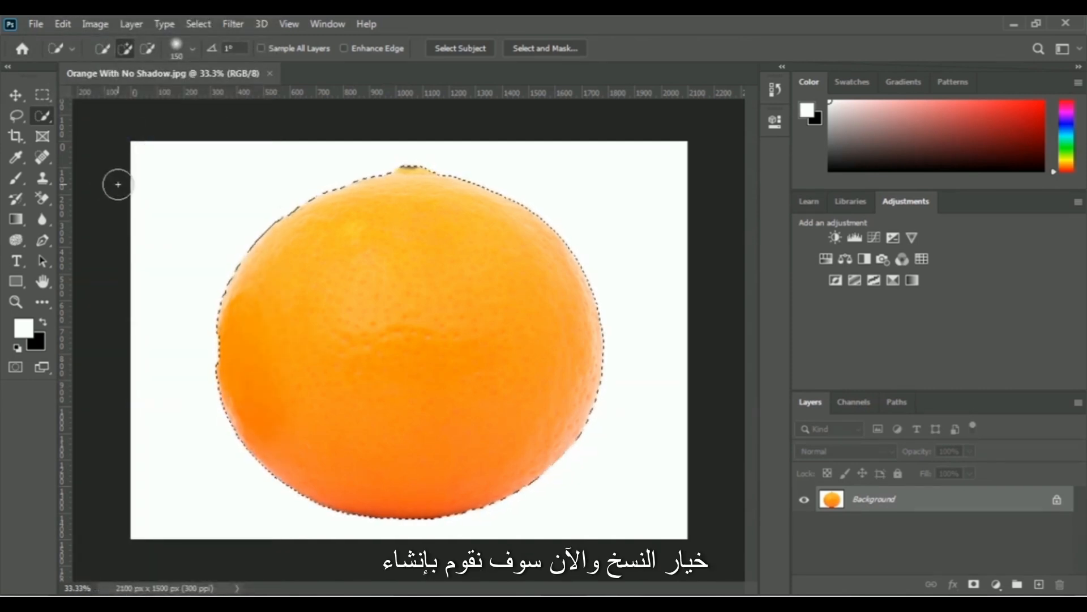
- Create a Default Photoshop Size document, 7 by 5 inches at 300 pixels/inch, and paste the orange into it
{"action": "left_click", "coordinate": [36, 25]}
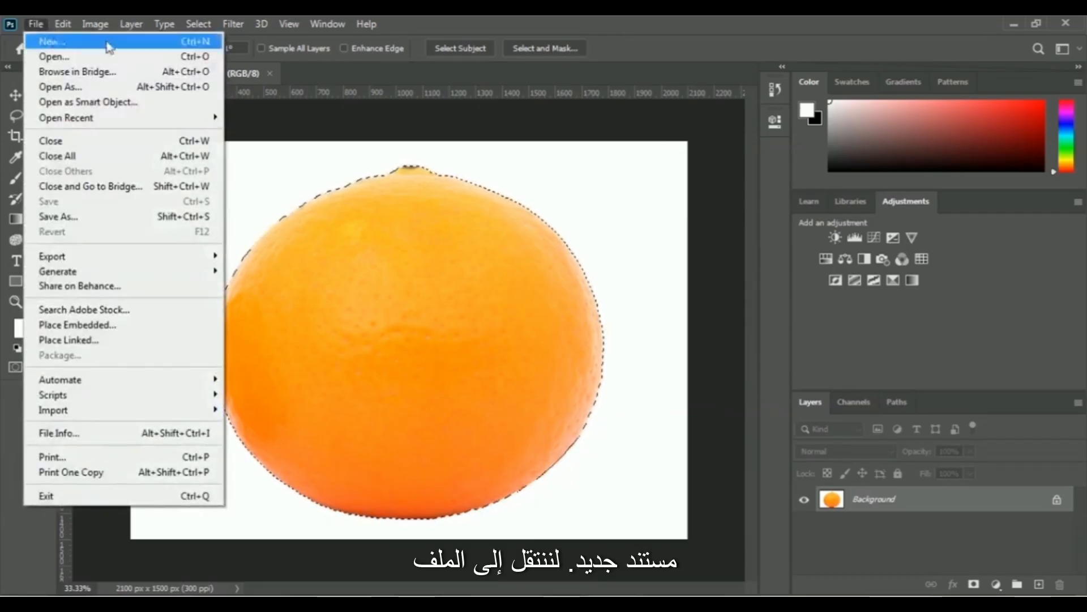
{"action": "left_click", "coordinate": [108, 45]}
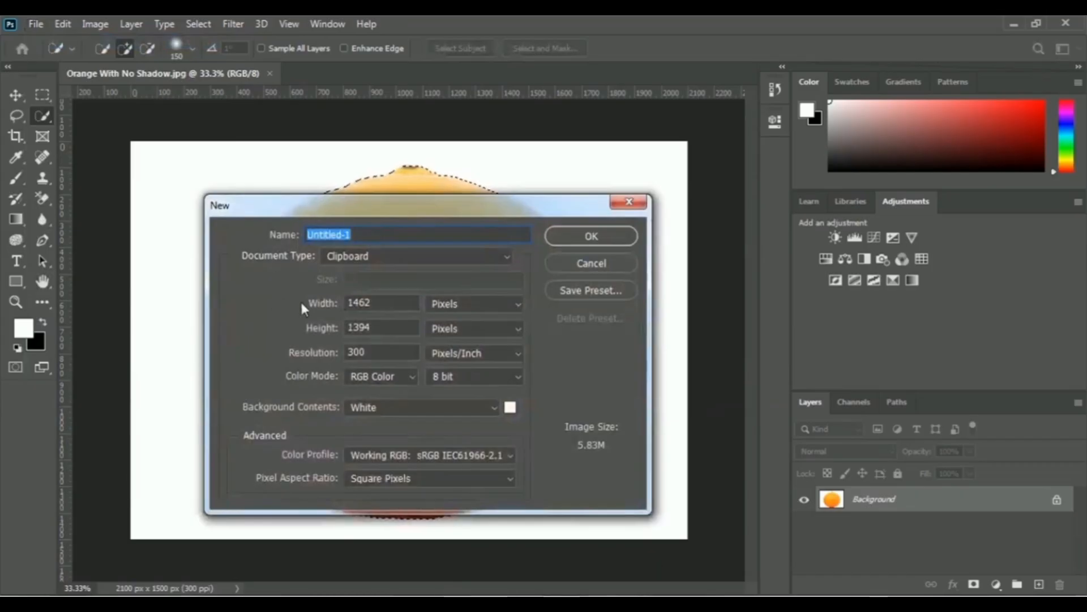
{"action": "left_click", "coordinate": [494, 256]}
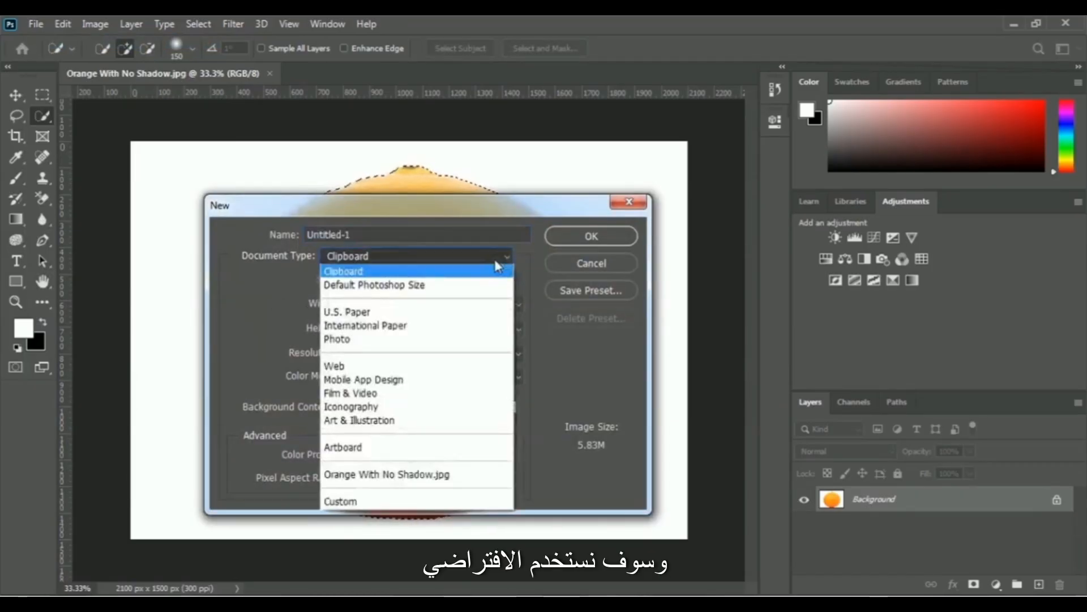
{"action": "left_click", "coordinate": [445, 286]}
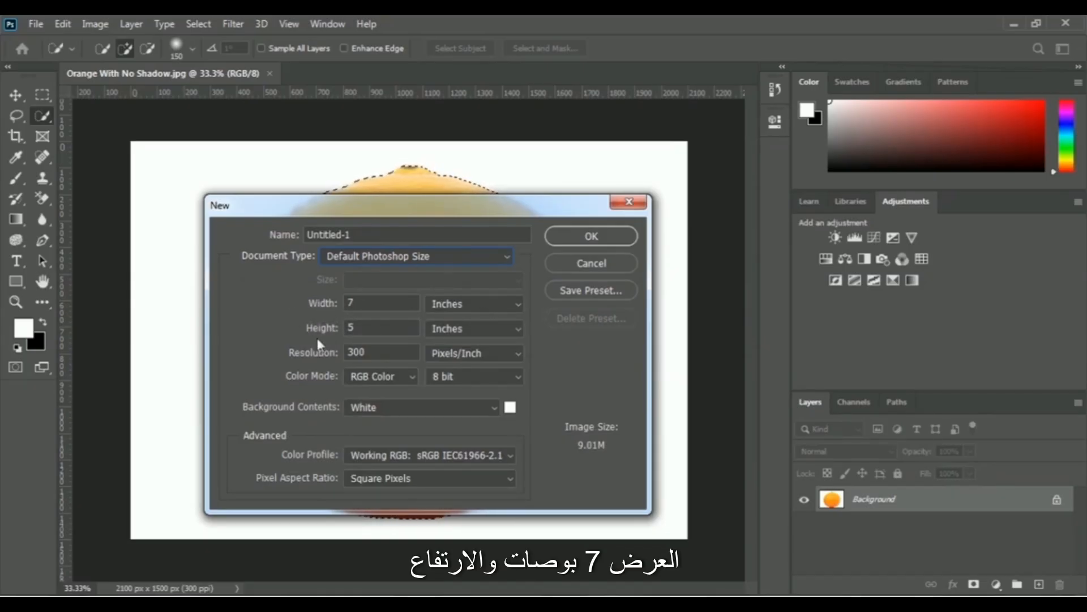
{"action": "left_click", "coordinate": [592, 240]}
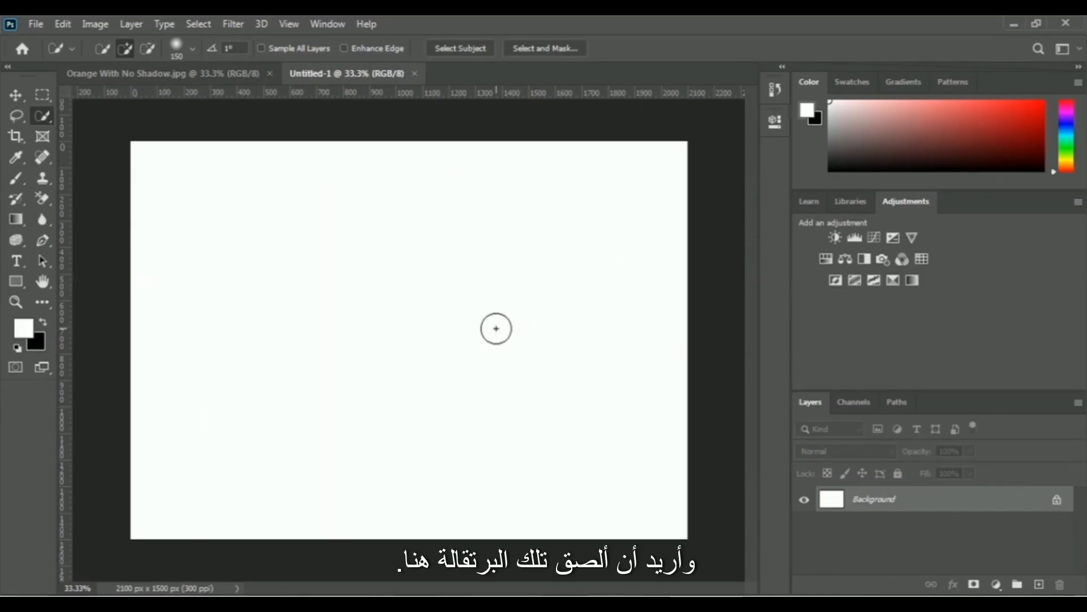
{"action": "key", "text": "ctrl+v"}
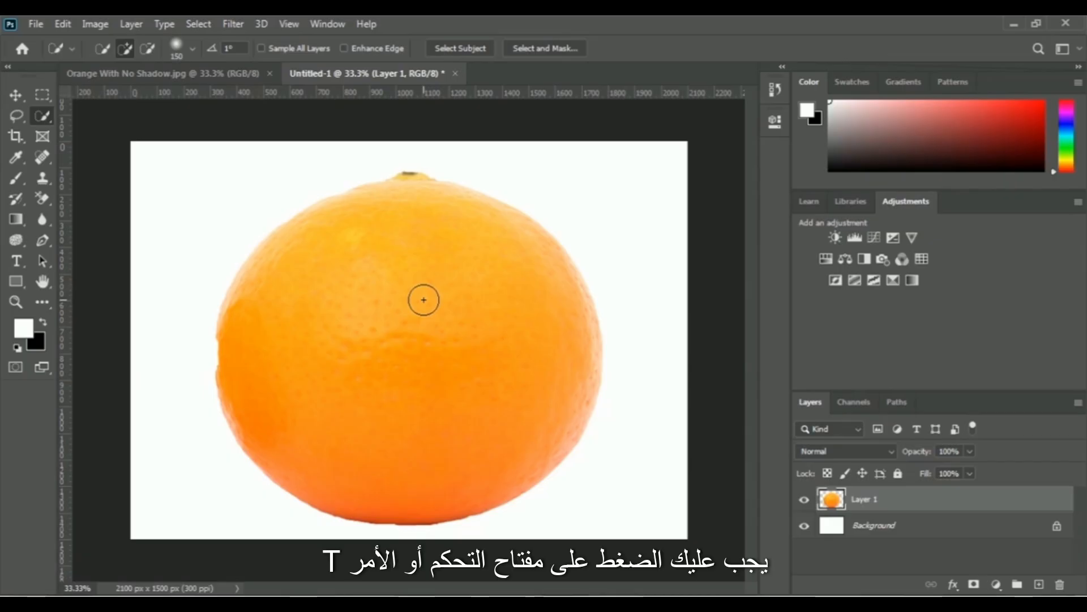
- Scale the pasted orange to about 87% with Free Transform and centre it on the canvas
{"action": "key", "text": "ctrl+t"}
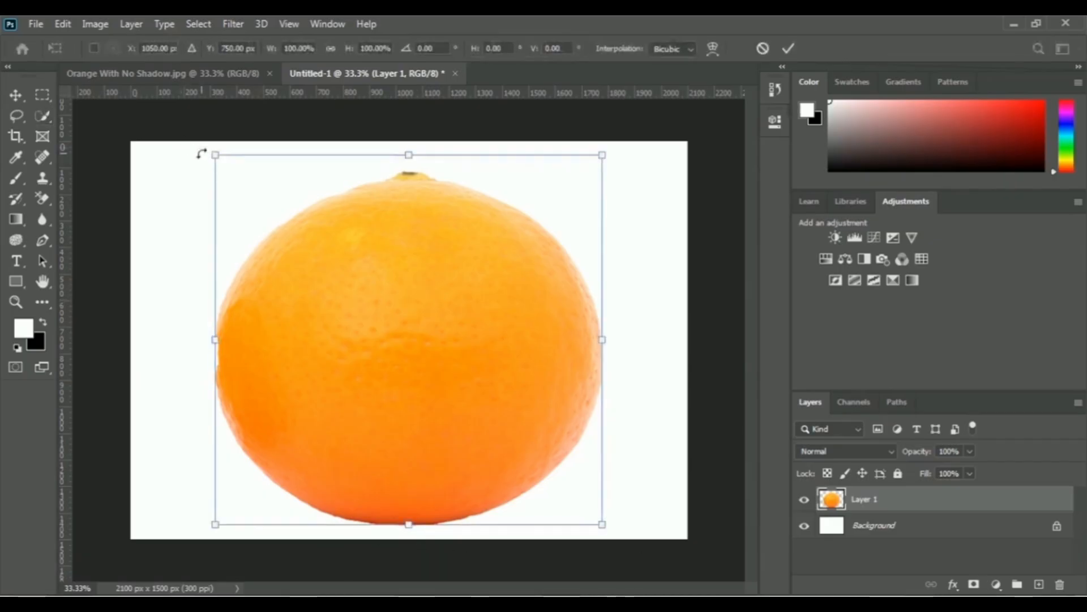
{"action": "left_click_drag", "start_coordinate": [214, 153], "coordinate": [264, 203]}
{"action": "left_click_drag", "start_coordinate": [433, 350], "coordinate": [410, 335]}
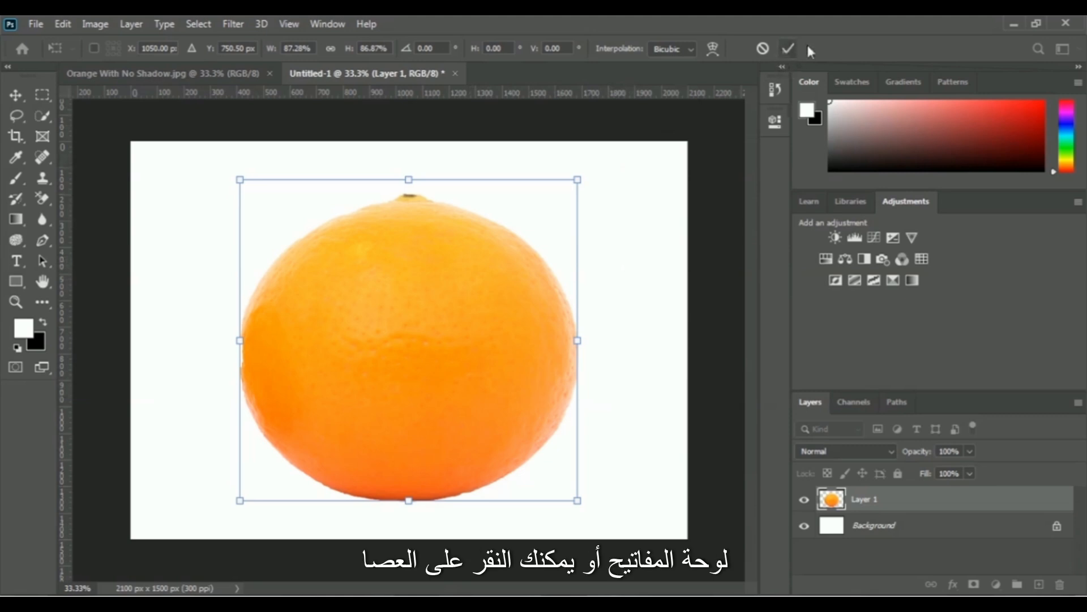
{"action": "left_click", "coordinate": [787, 50]}
{"action": "key", "text": "w"}
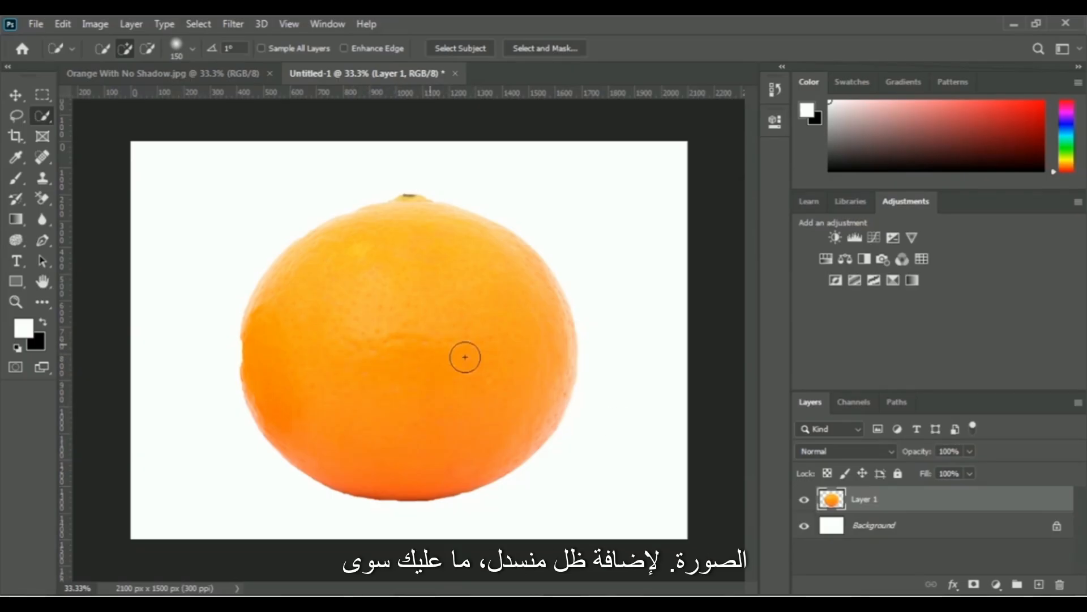
- Add a Drop Shadow effect to the orange layer and set the shadow's opacity to 50%
{"action": "left_click", "coordinate": [954, 588]}
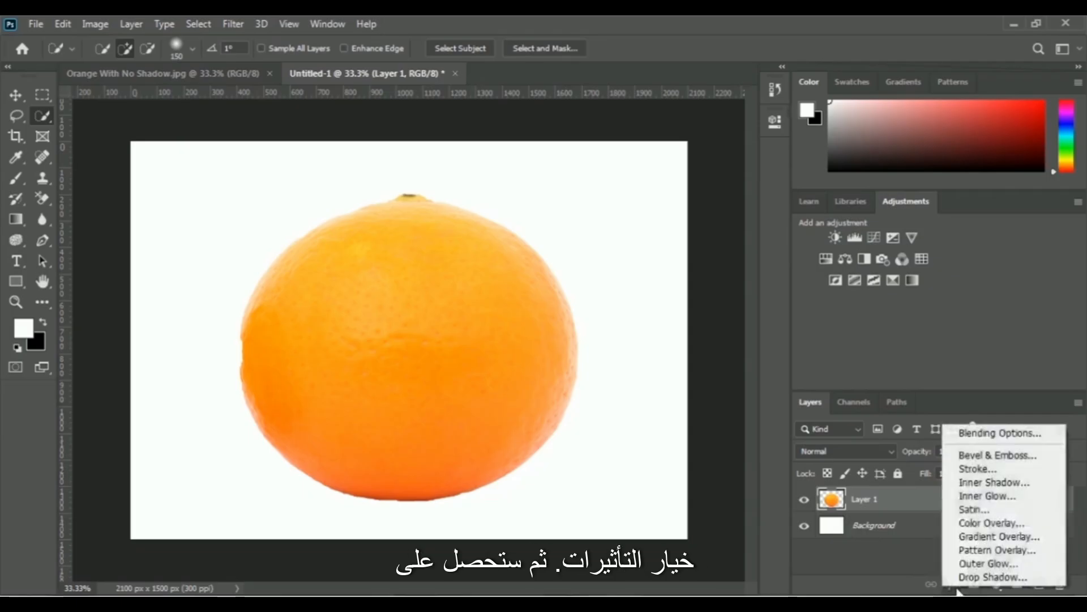
{"action": "left_click", "coordinate": [1034, 577]}
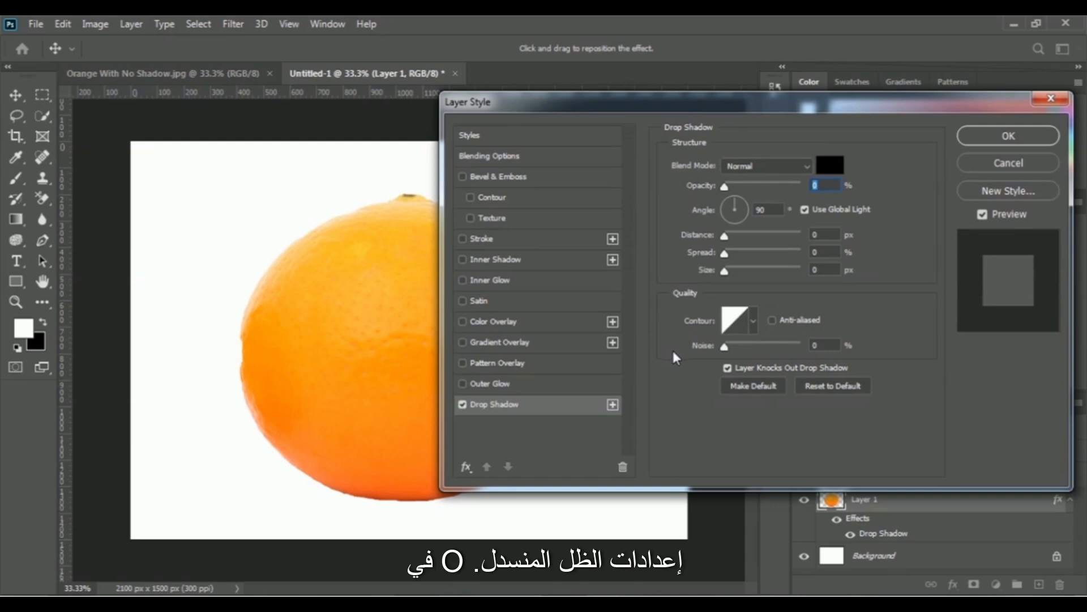
{"action": "left_click_drag", "start_coordinate": [652, 113], "coordinate": [760, 136]}
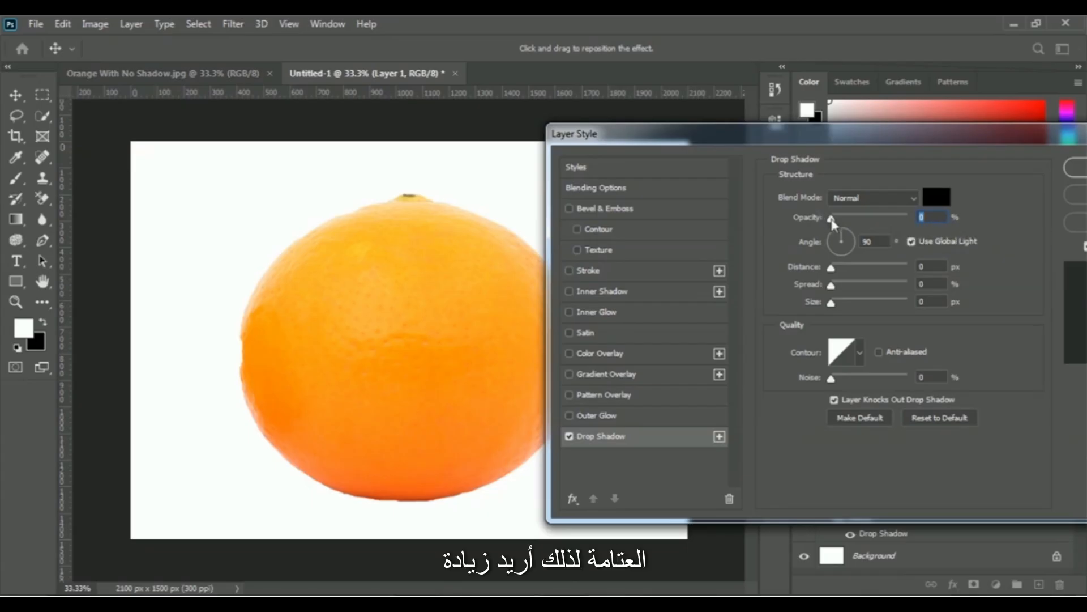
{"action": "left_click_drag", "start_coordinate": [847, 221], "coordinate": [871, 218]}
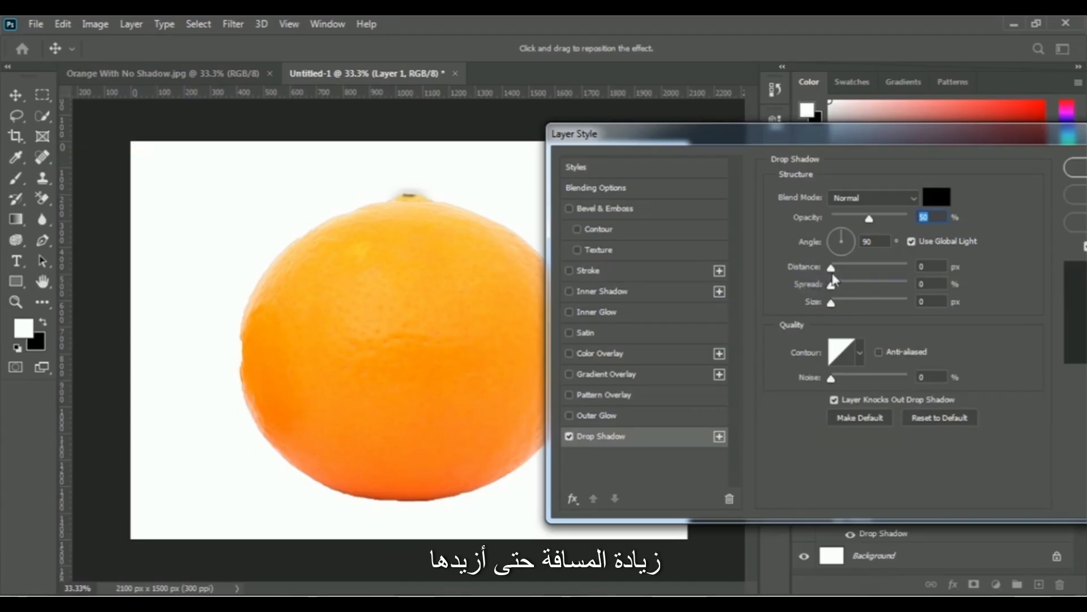
- Set the drop shadow's distance to 39 px, its spread to 22% and its size to 79 px
{"action": "left_click_drag", "start_coordinate": [831, 270], "coordinate": [863, 266]}
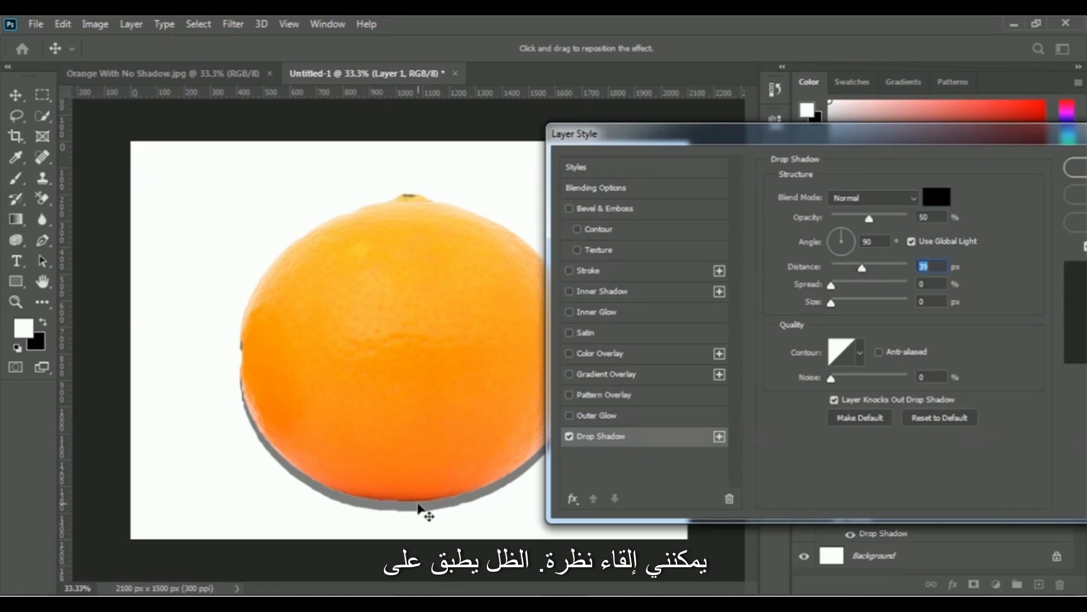
{"action": "left_click_drag", "start_coordinate": [820, 136], "coordinate": [859, 137]}
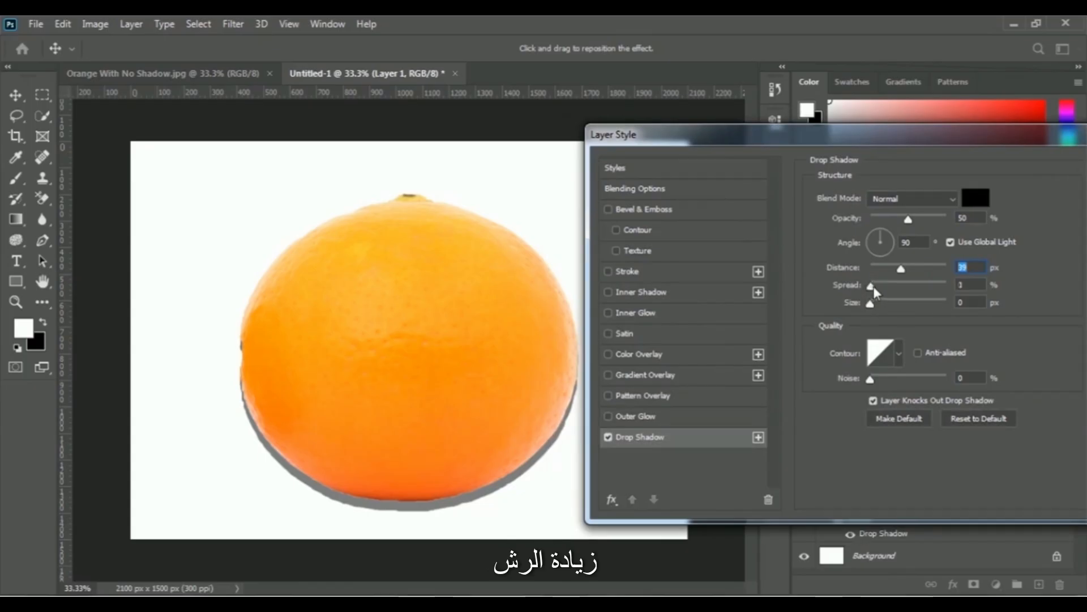
{"action": "left_click_drag", "start_coordinate": [880, 290], "coordinate": [888, 289]}
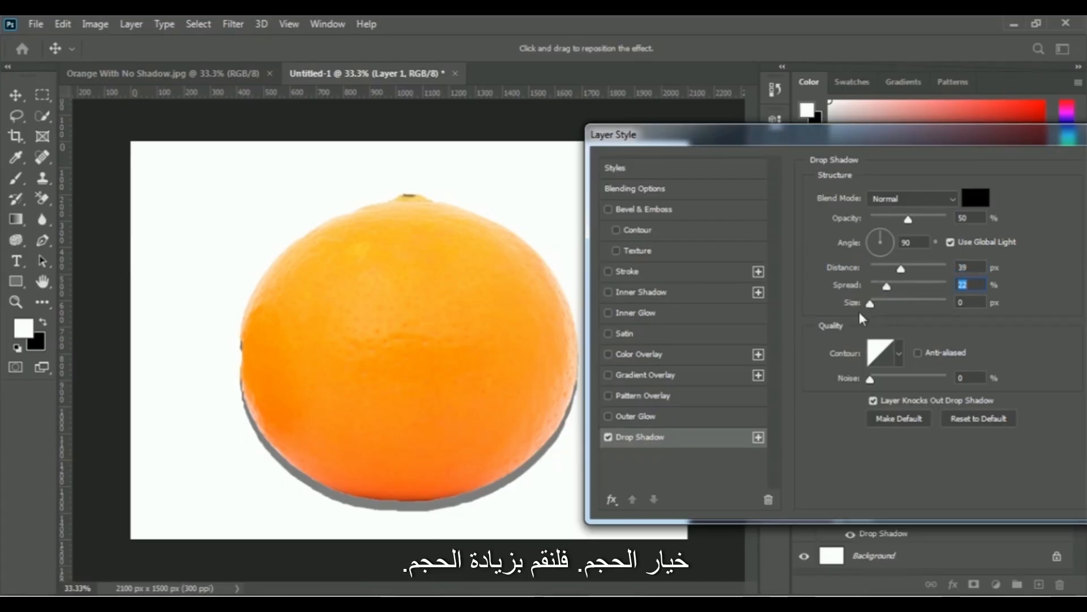
{"action": "left_click_drag", "start_coordinate": [875, 305], "coordinate": [897, 305]}
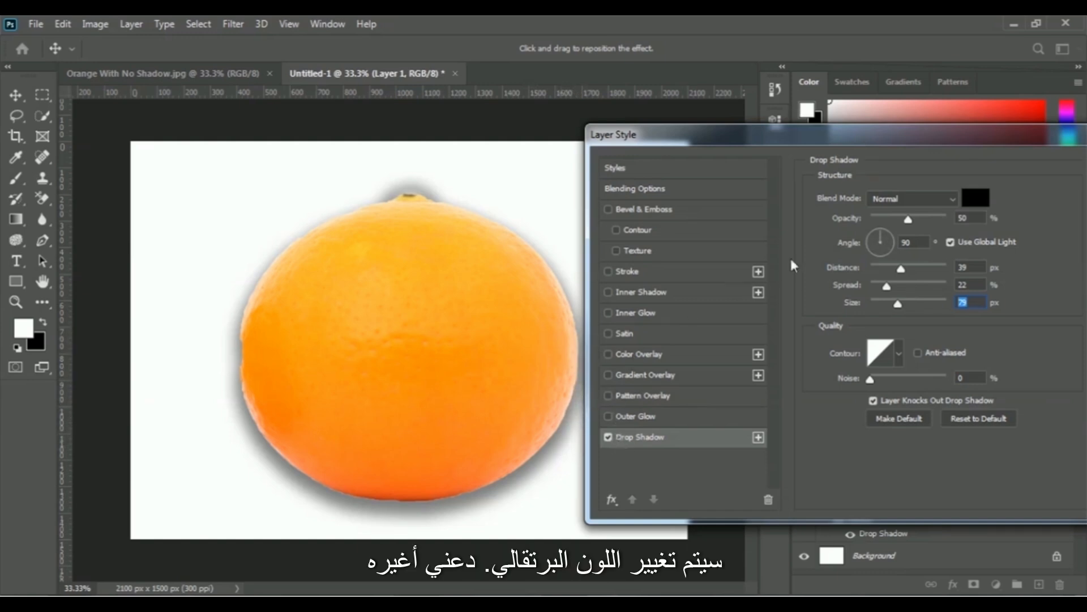
- Try several light angles for the orange's drop shadow, including 167°, and end at 94°
{"action": "left_click", "coordinate": [873, 244]}
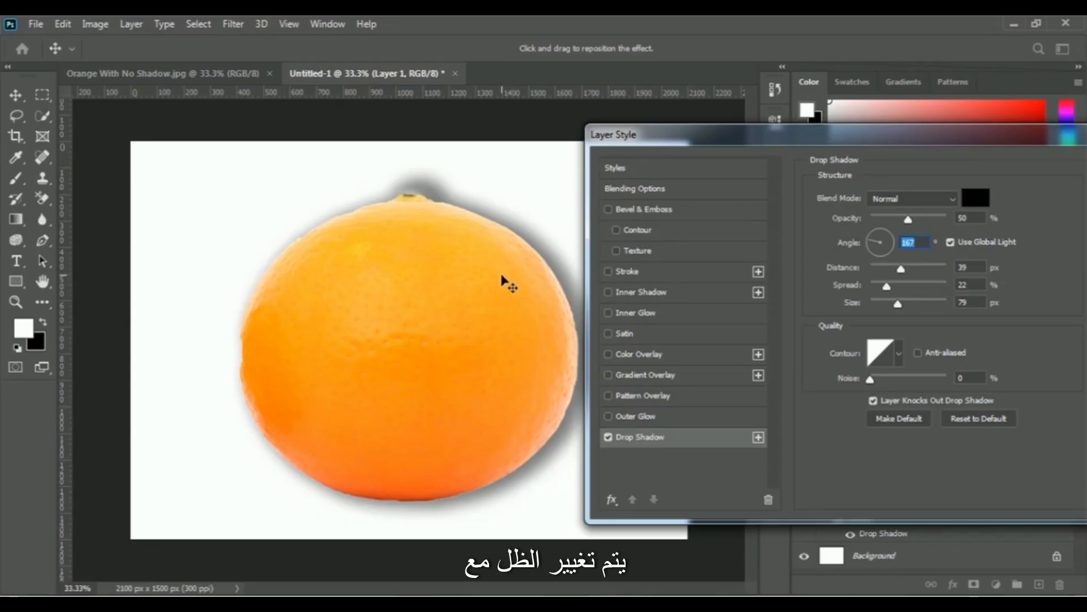
{"action": "left_click", "coordinate": [878, 248]}
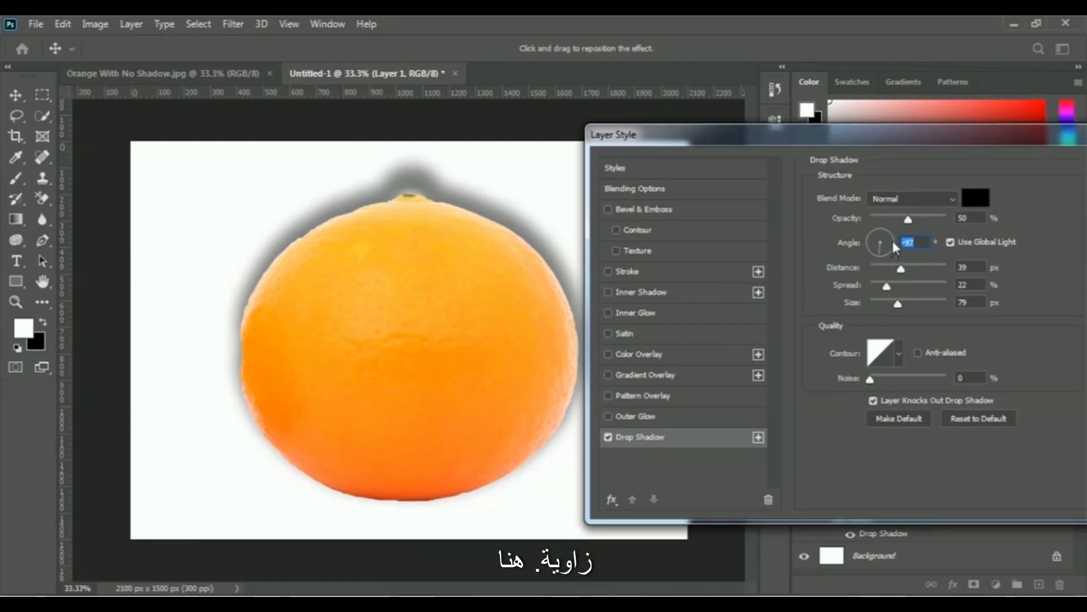
{"action": "left_click", "coordinate": [881, 236]}
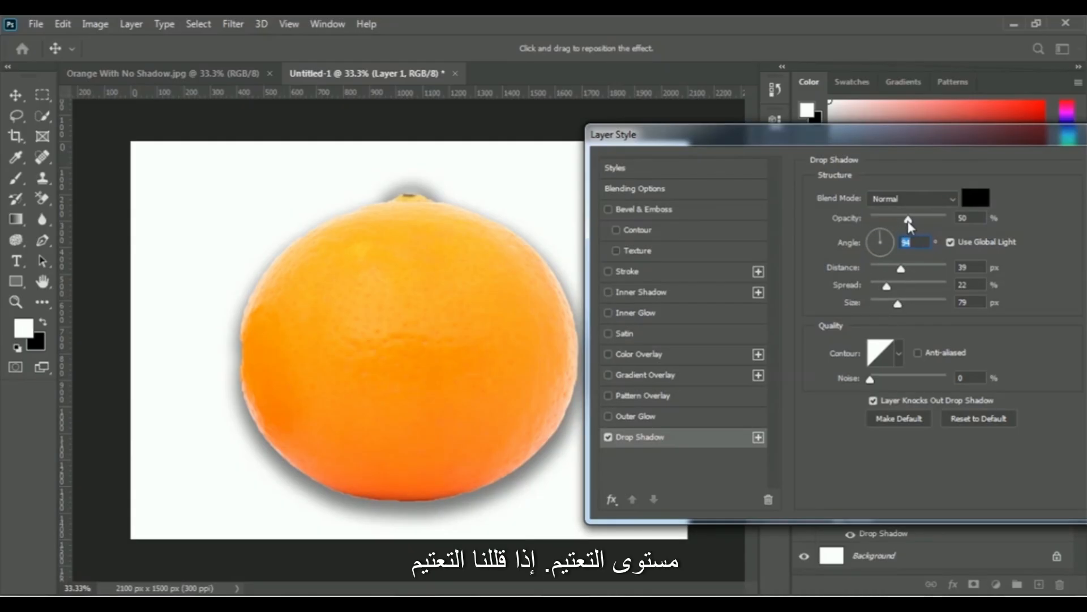
- Compare the drop shadow at 21% and 100% opacity, and settle on an opacity of 52%
{"action": "left_click_drag", "start_coordinate": [894, 218], "coordinate": [888, 226]}
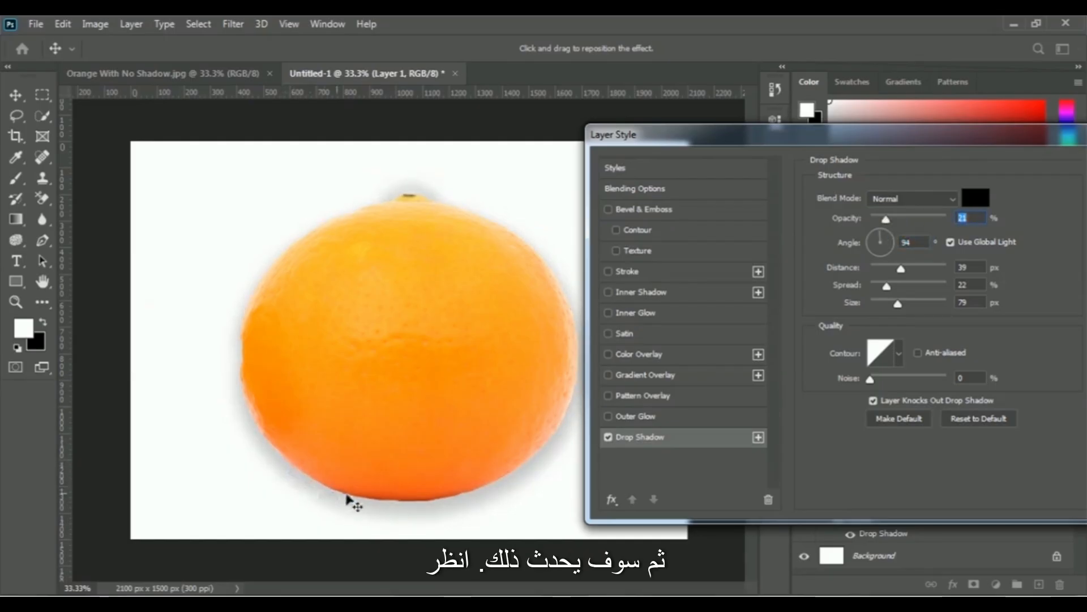
{"action": "left_click_drag", "start_coordinate": [889, 222], "coordinate": [961, 221]}
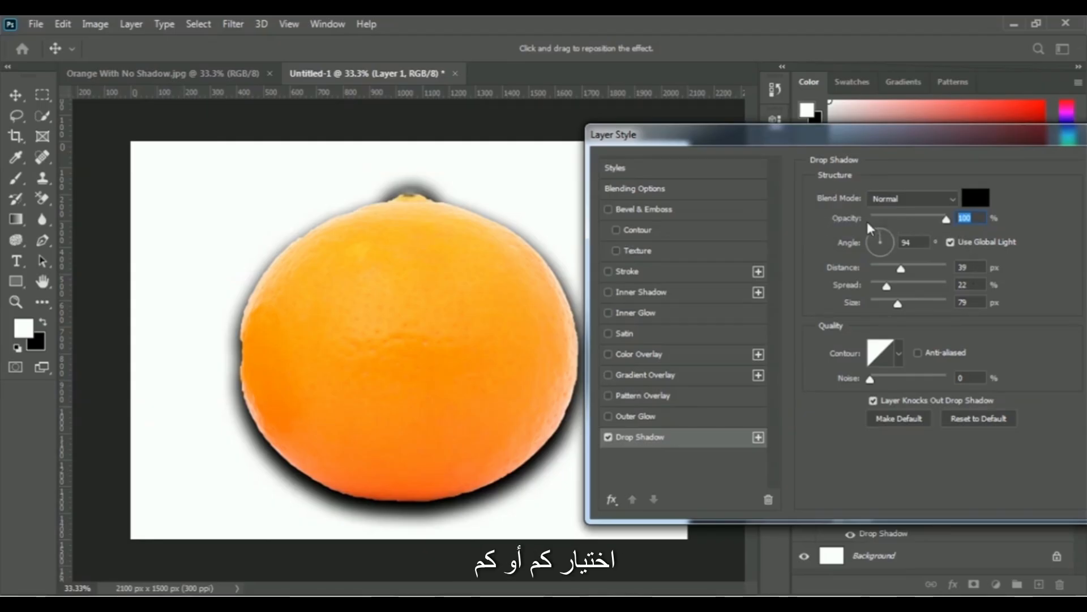
{"action": "left_click_drag", "start_coordinate": [946, 220], "coordinate": [911, 222]}
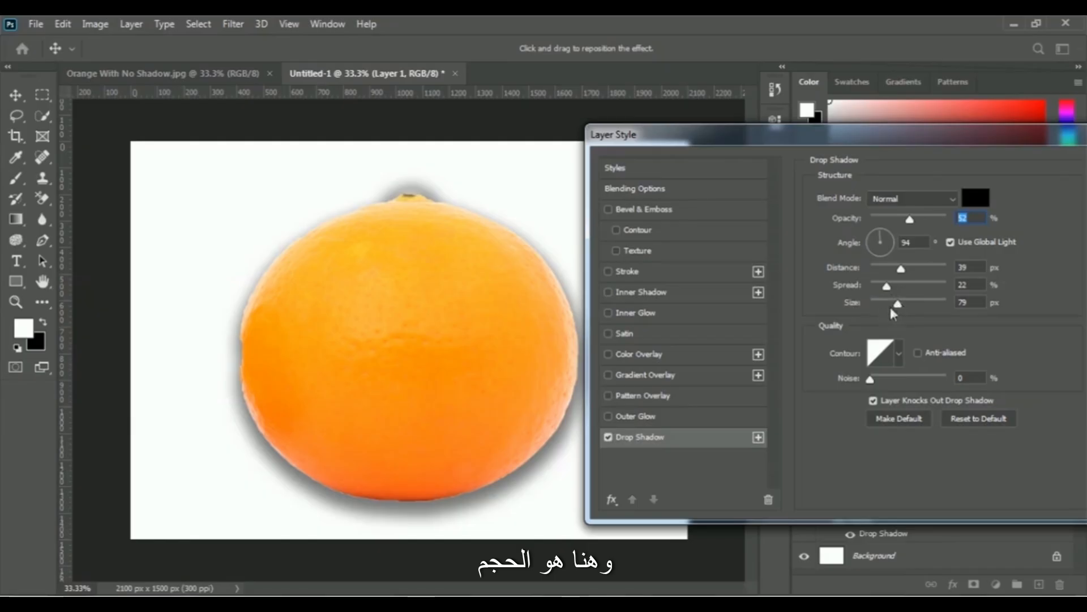
- Increase the drop shadow's size to 250 px and adjust its spread to 21%
{"action": "left_click_drag", "start_coordinate": [900, 301], "coordinate": [949, 304]}
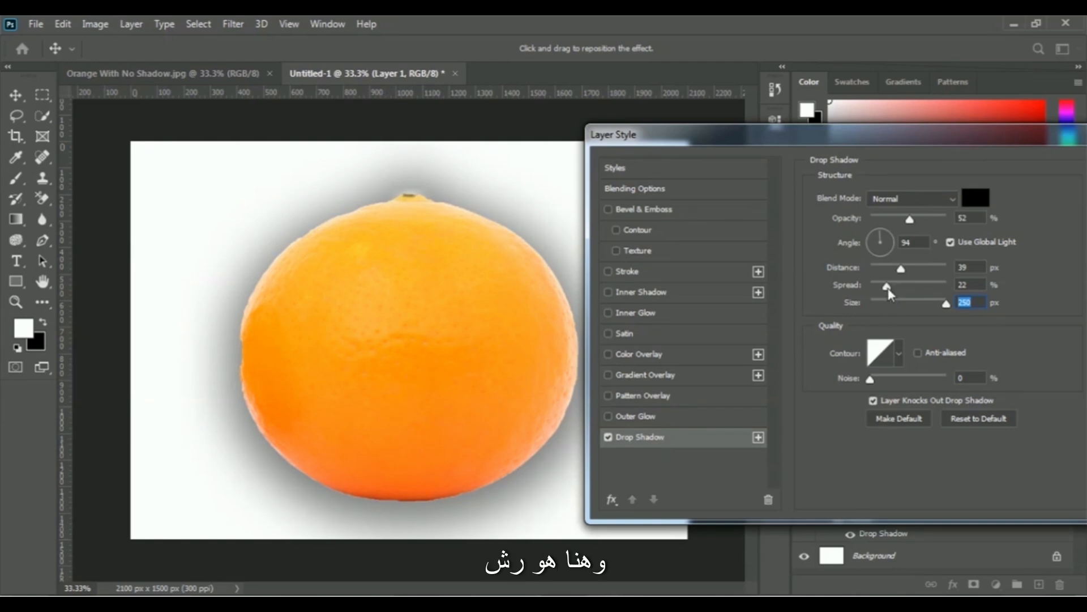
{"action": "mouse_move", "coordinate": [888, 284]}
{"action": "left_mouse_down"}
{"action": "mouse_move", "coordinate": [933, 281]}
{"action": "mouse_move", "coordinate": [890, 290]}
{"action": "left_mouse_up"}
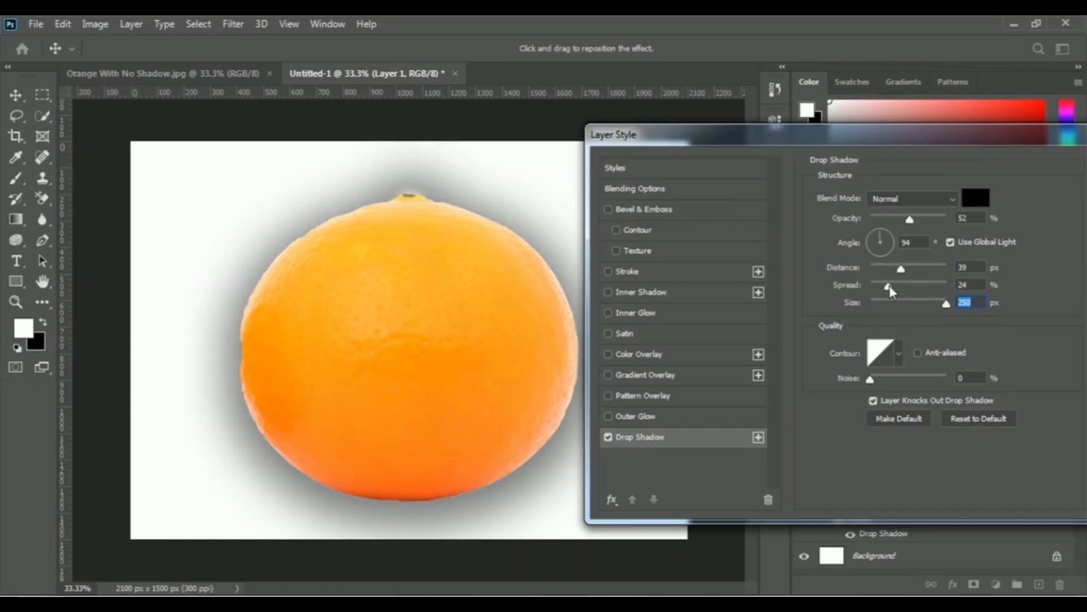
{"action": "left_click_drag", "start_coordinate": [888, 288], "coordinate": [886, 287]}
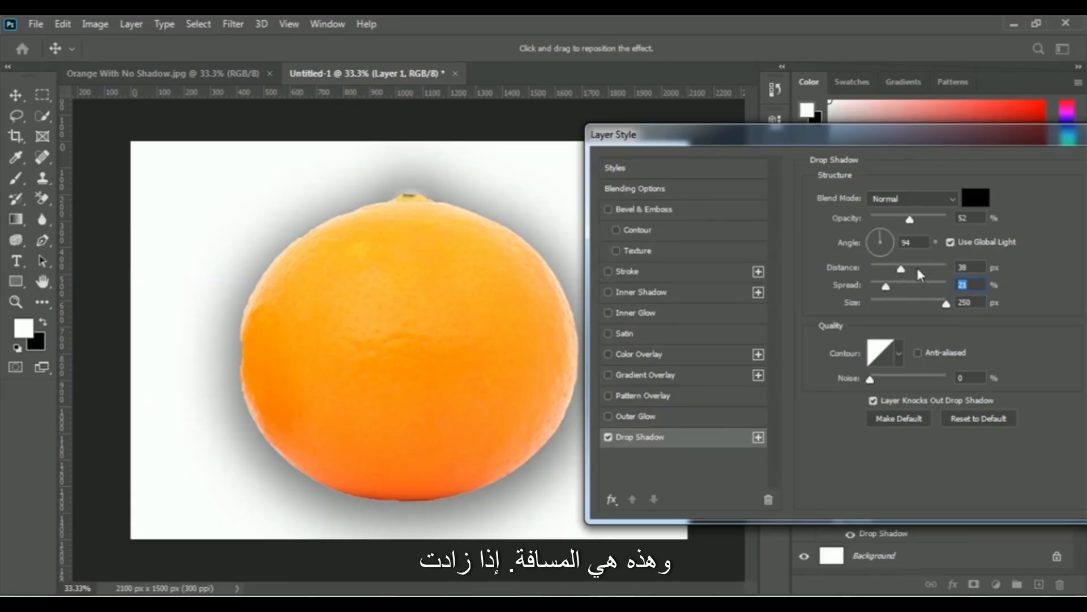
- Try drop shadow distances of 313 px and 13 px, and settle on 151 px
{"action": "left_click_drag", "start_coordinate": [920, 267], "coordinate": [942, 267]}
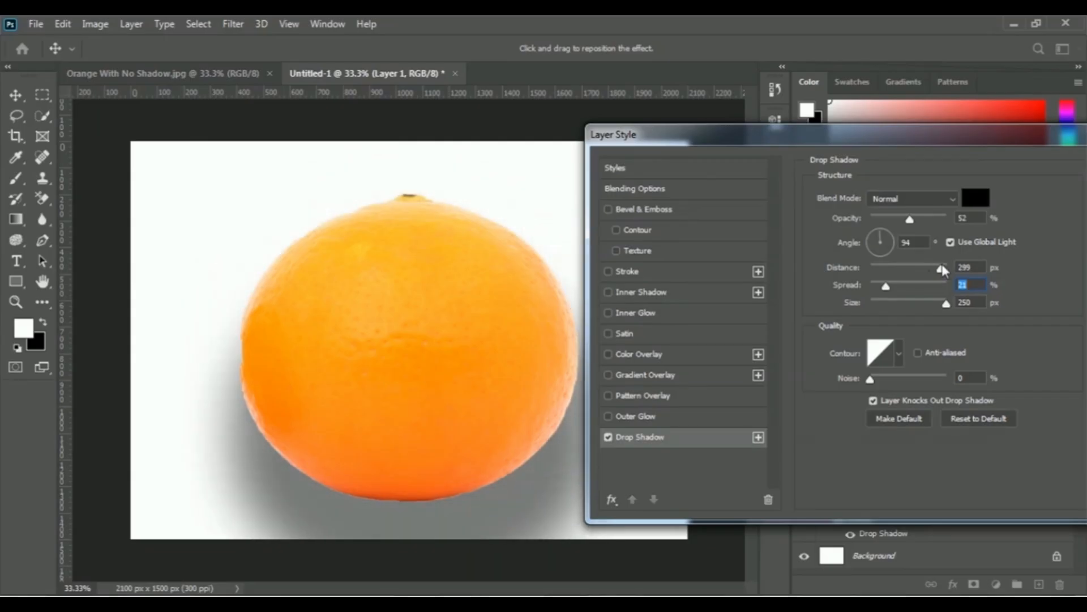
{"action": "left_click_drag", "start_coordinate": [943, 269], "coordinate": [943, 269]}
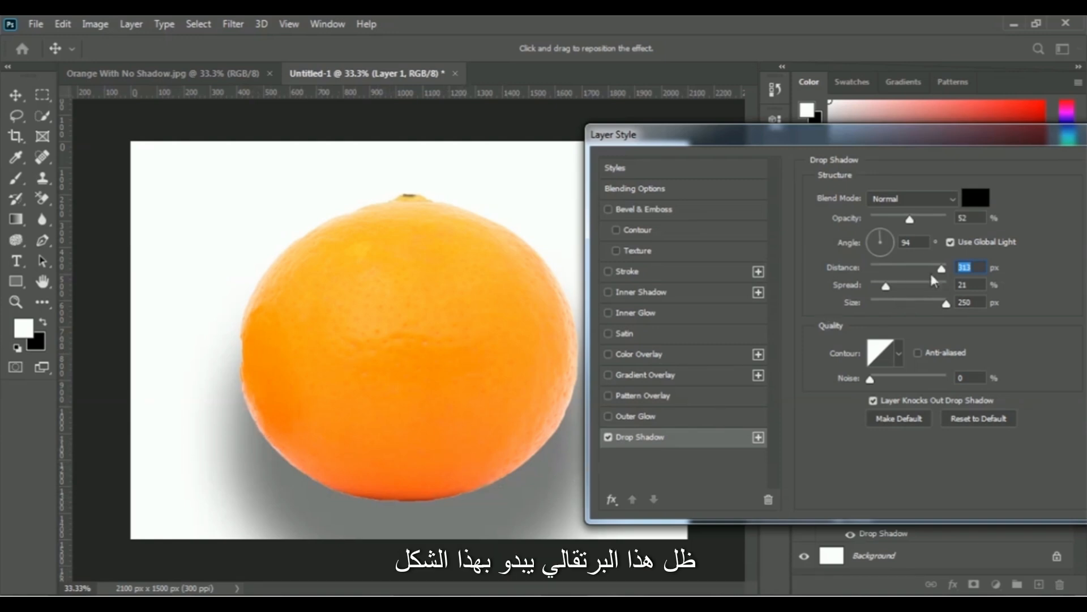
{"action": "left_click_drag", "start_coordinate": [917, 268], "coordinate": [882, 273]}
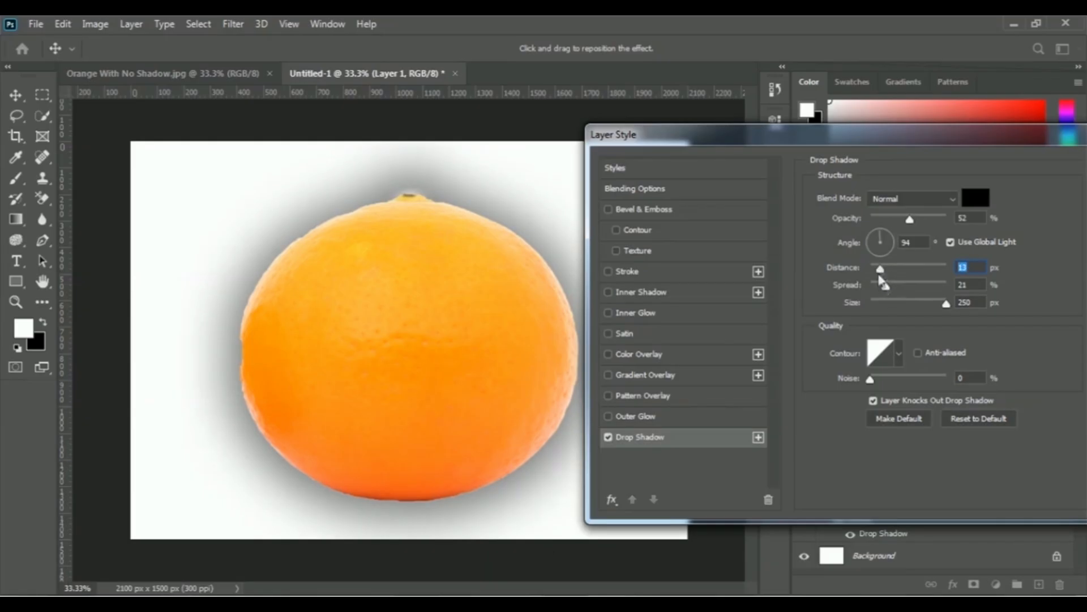
{"action": "left_click_drag", "start_coordinate": [881, 275], "coordinate": [933, 265]}
- Try other shadow angles such as 45°, set the angle to 94° and apply the layer style to the orange
{"action": "left_click", "coordinate": [876, 247]}
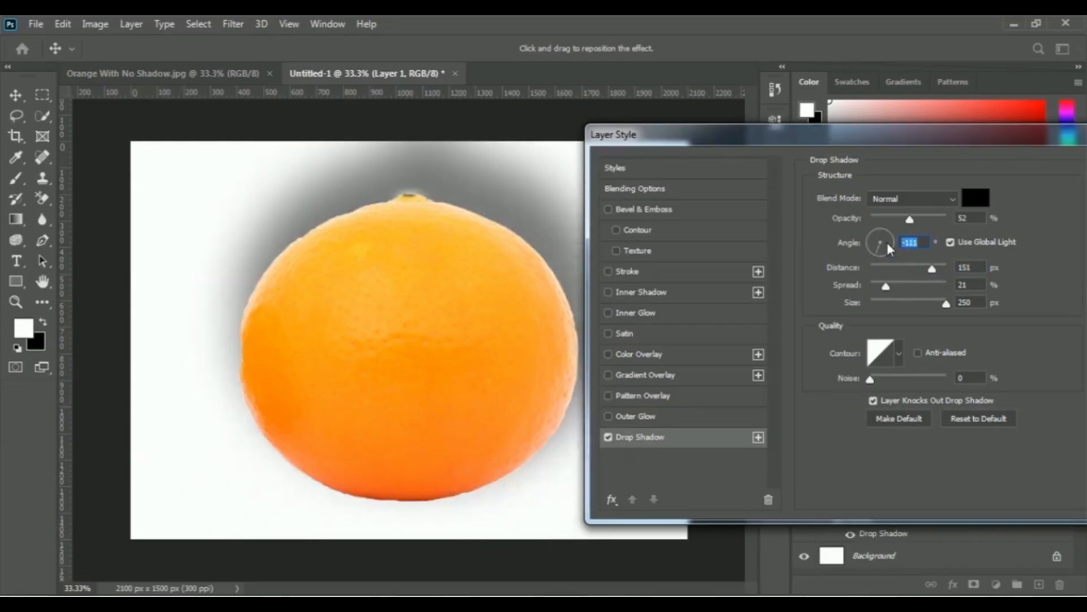
{"action": "type", "text": "45"}
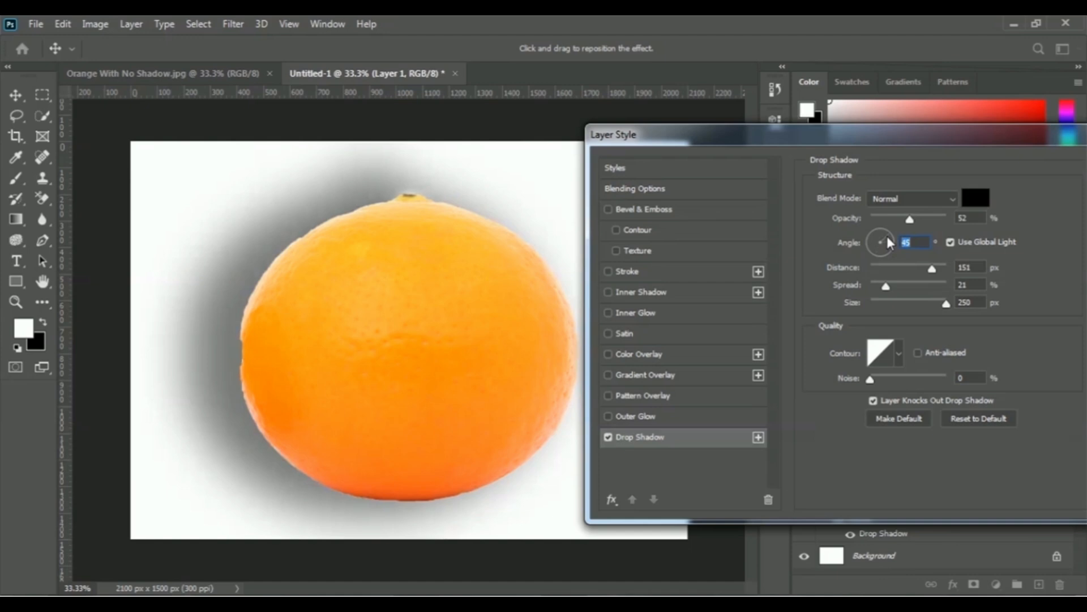
{"action": "left_click_drag", "start_coordinate": [889, 243], "coordinate": [880, 238]}
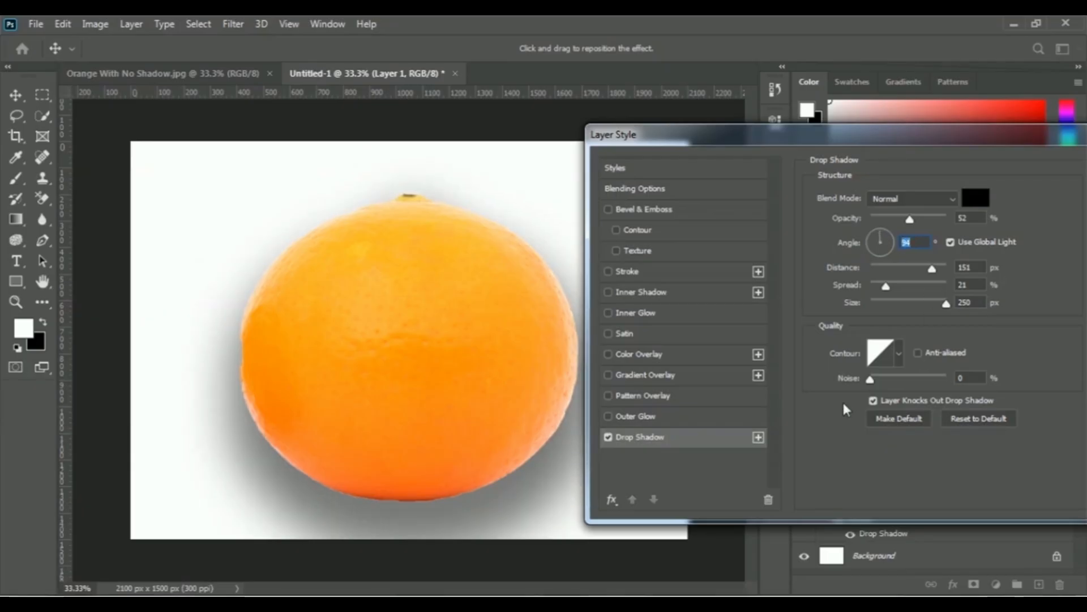
{"action": "left_click_drag", "start_coordinate": [975, 133], "coordinate": [858, 115]}
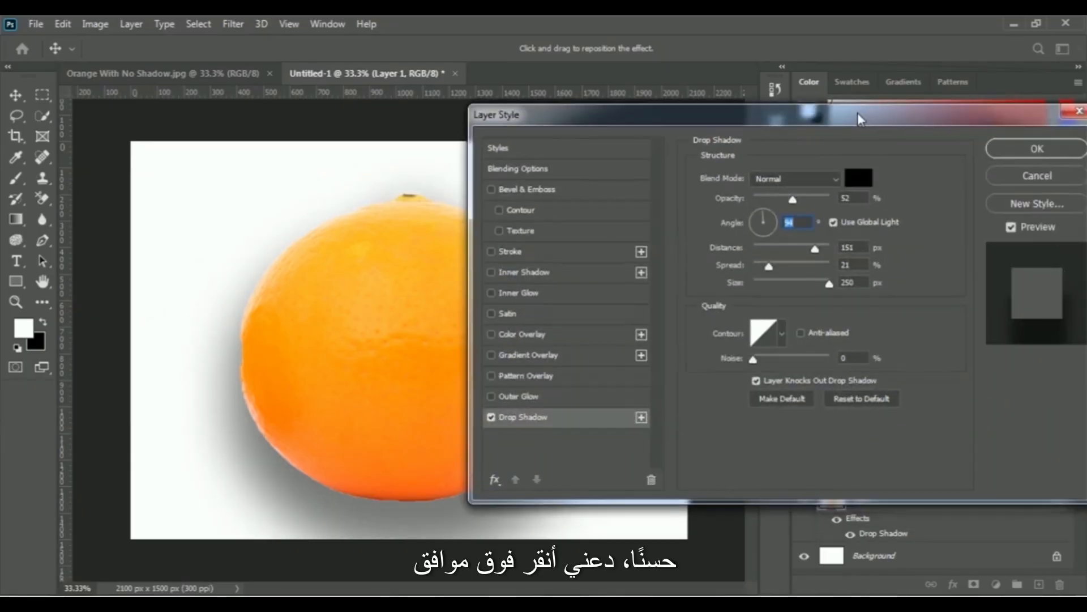
{"action": "left_click", "coordinate": [919, 141]}
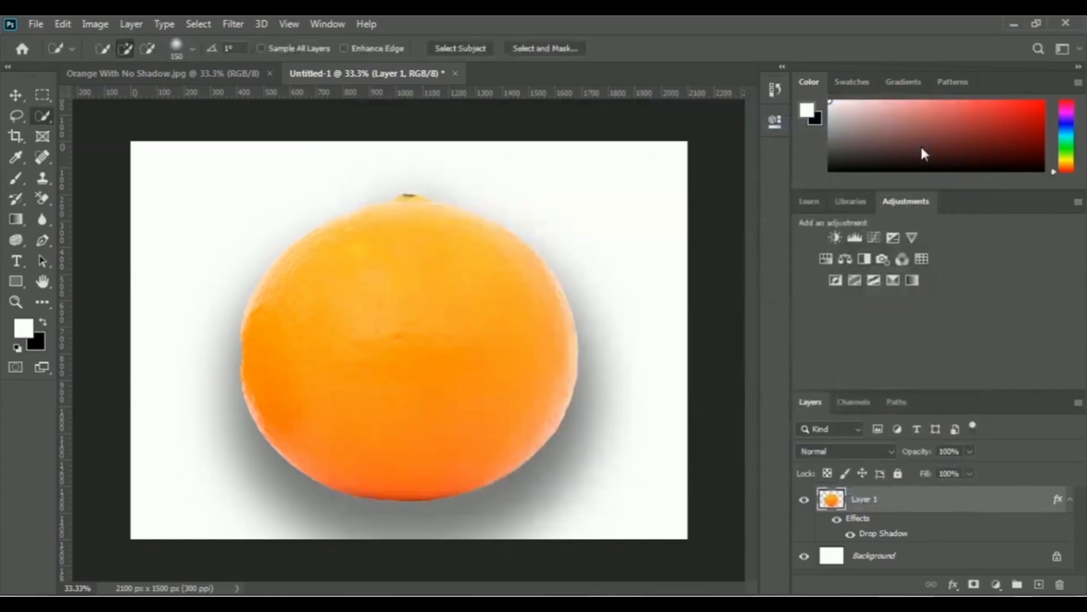
- Hide the orange layer's Drop Shadow effect and show it again to compare the image with and without it
{"action": "left_click", "coordinate": [850, 535]}
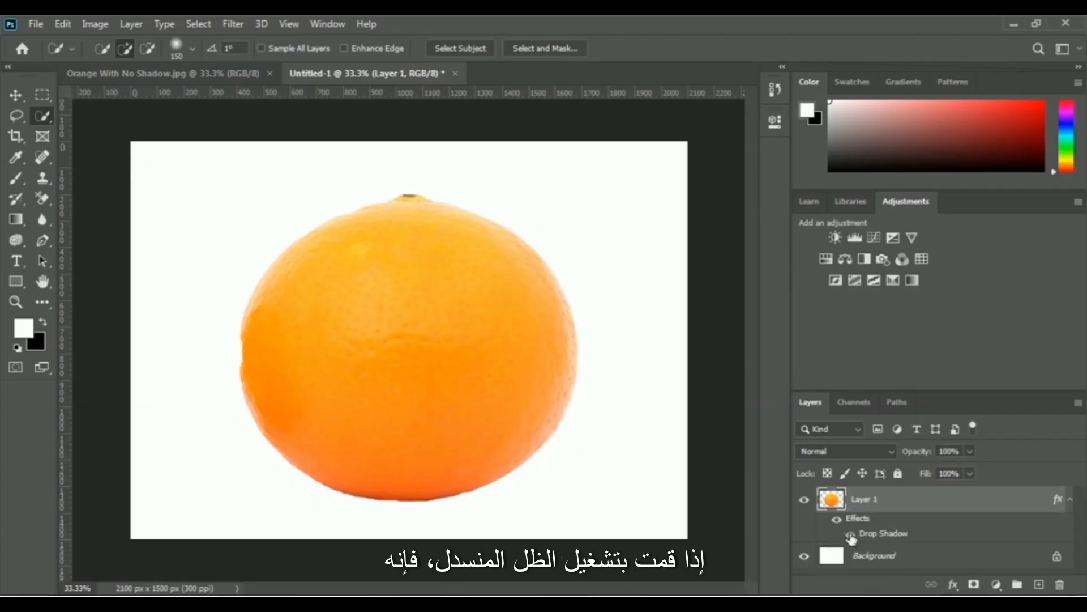
{"action": "left_click", "coordinate": [850, 534]}
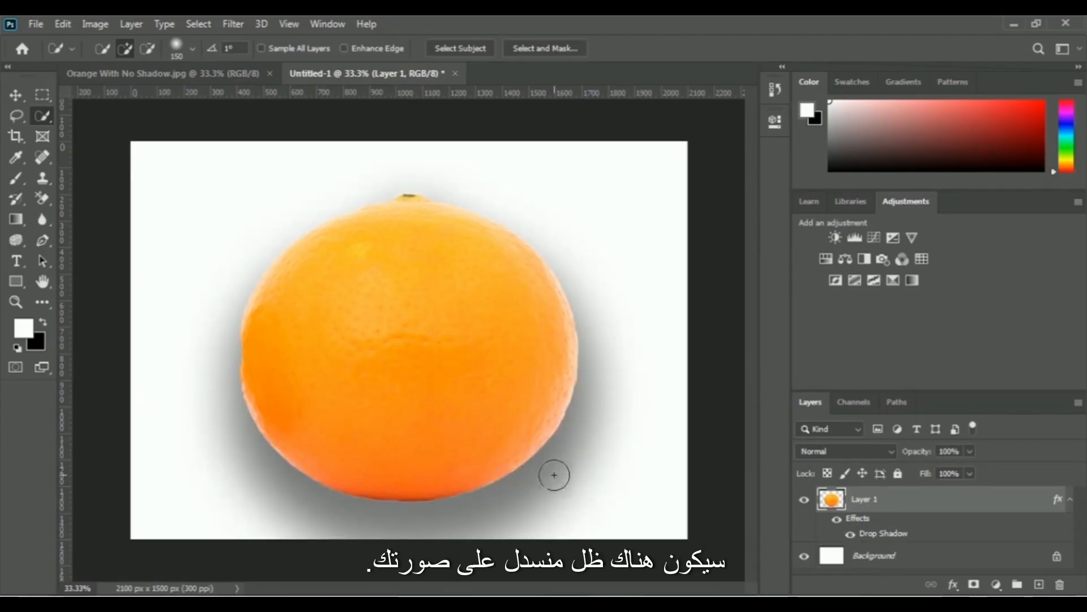